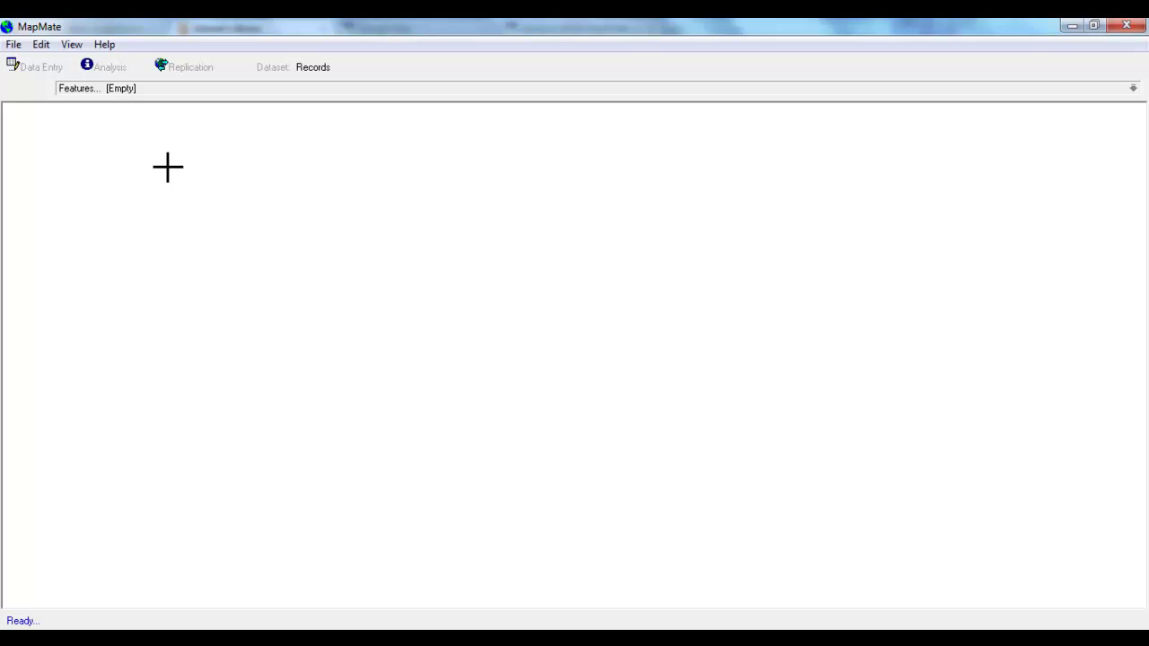
Step: Run the Browse all Records query from the Browse records group in the Analysis browser
click(114, 70)
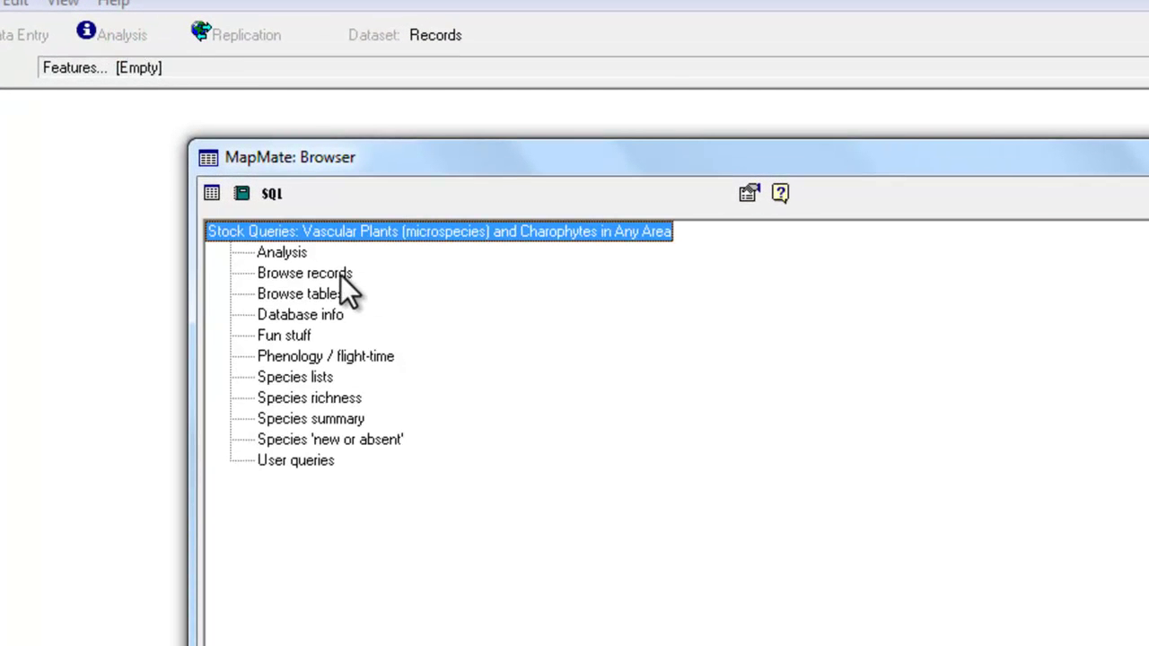
double_click(340, 275)
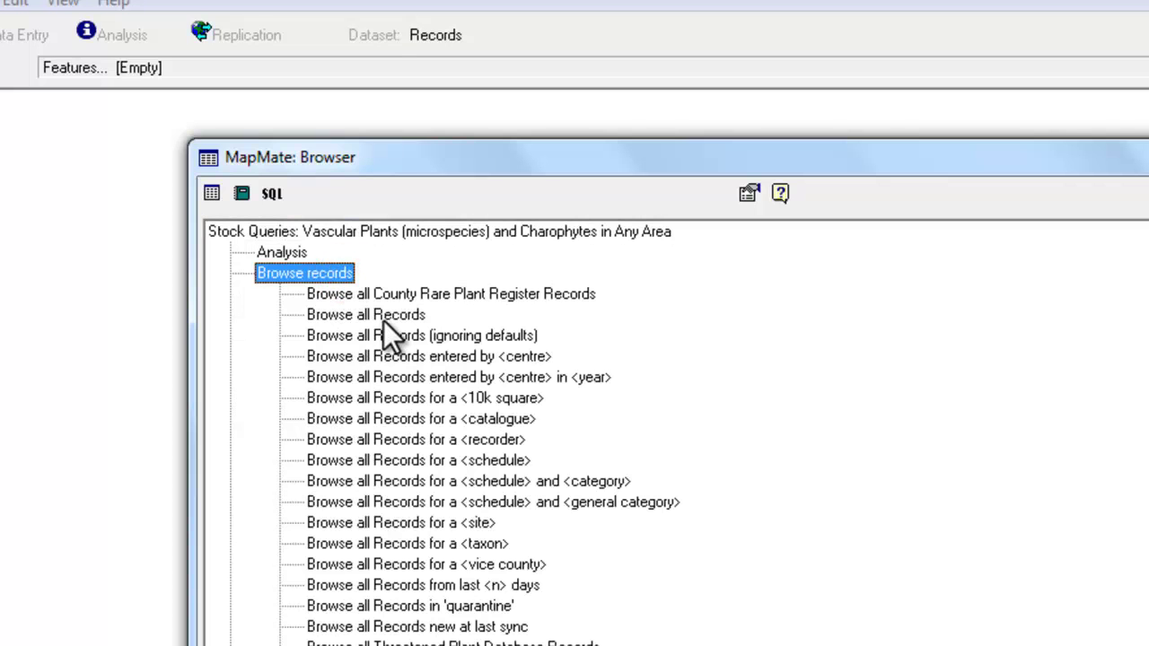
double_click(381, 320)
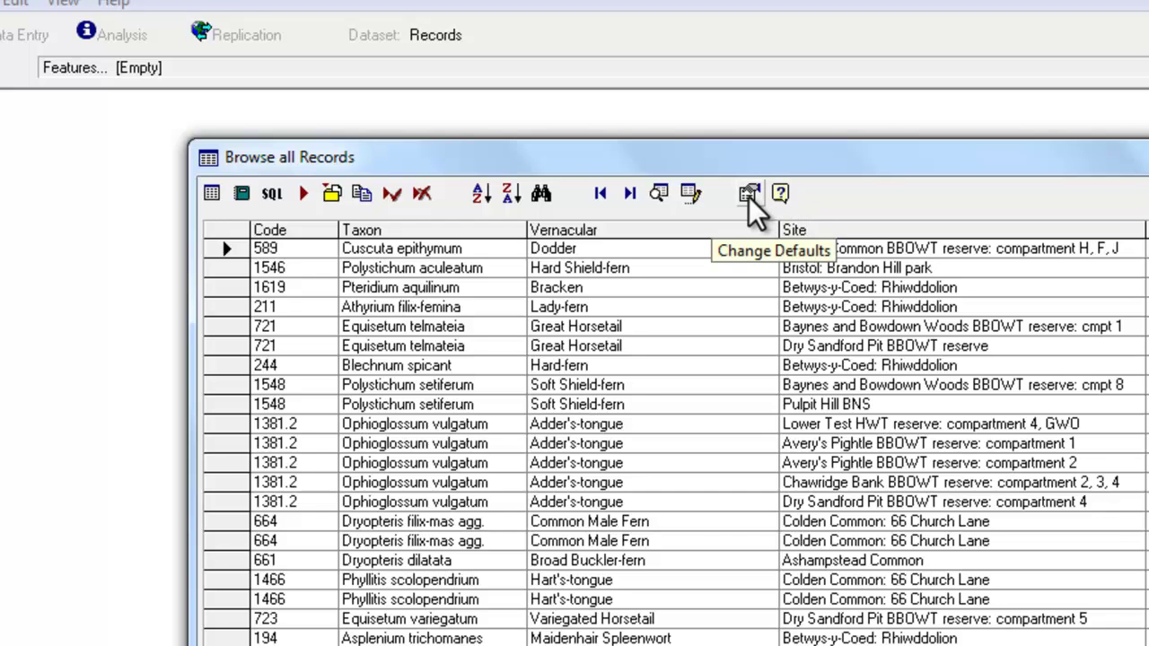
click(748, 197)
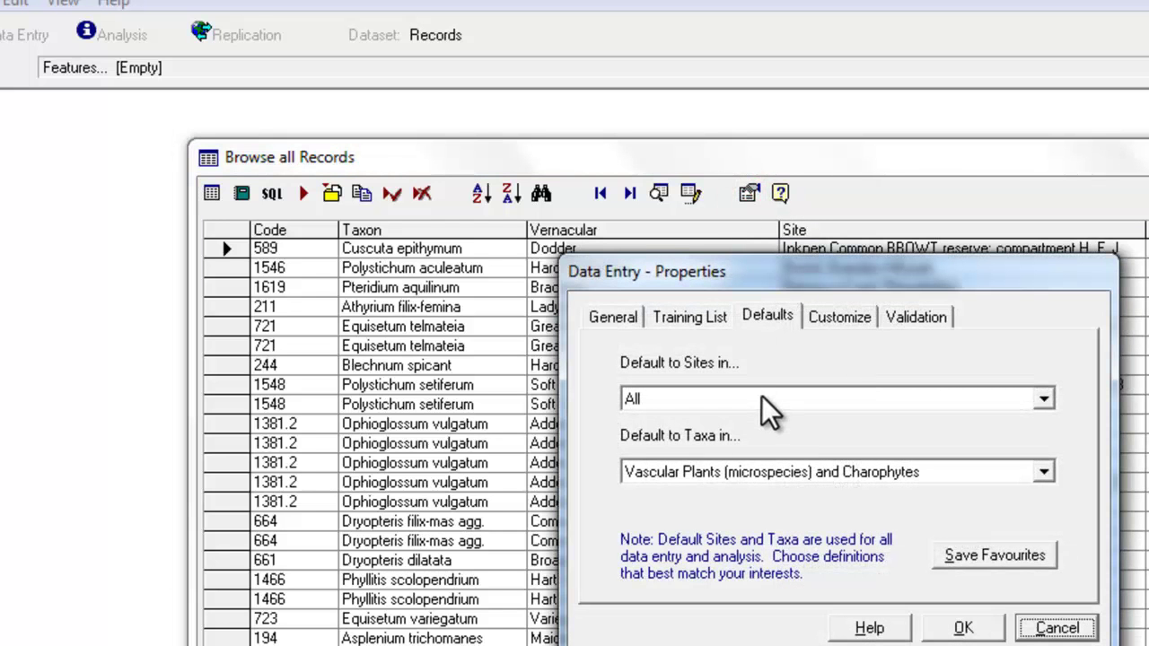
click(761, 397)
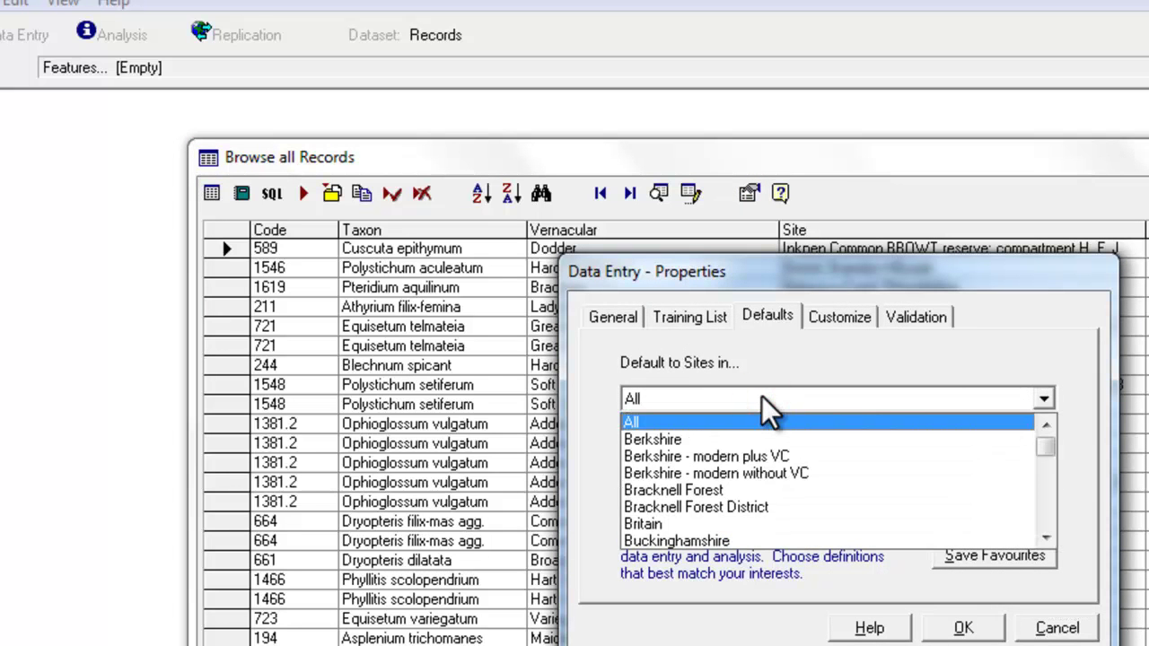
click(761, 396)
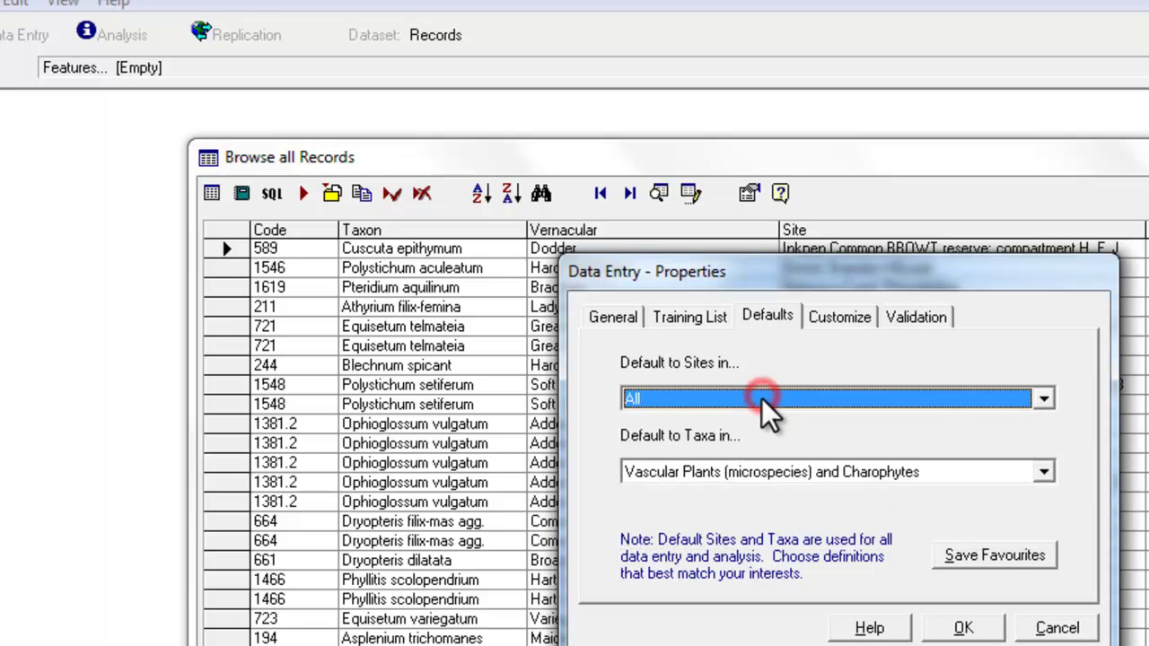
click(761, 472)
click(761, 472)
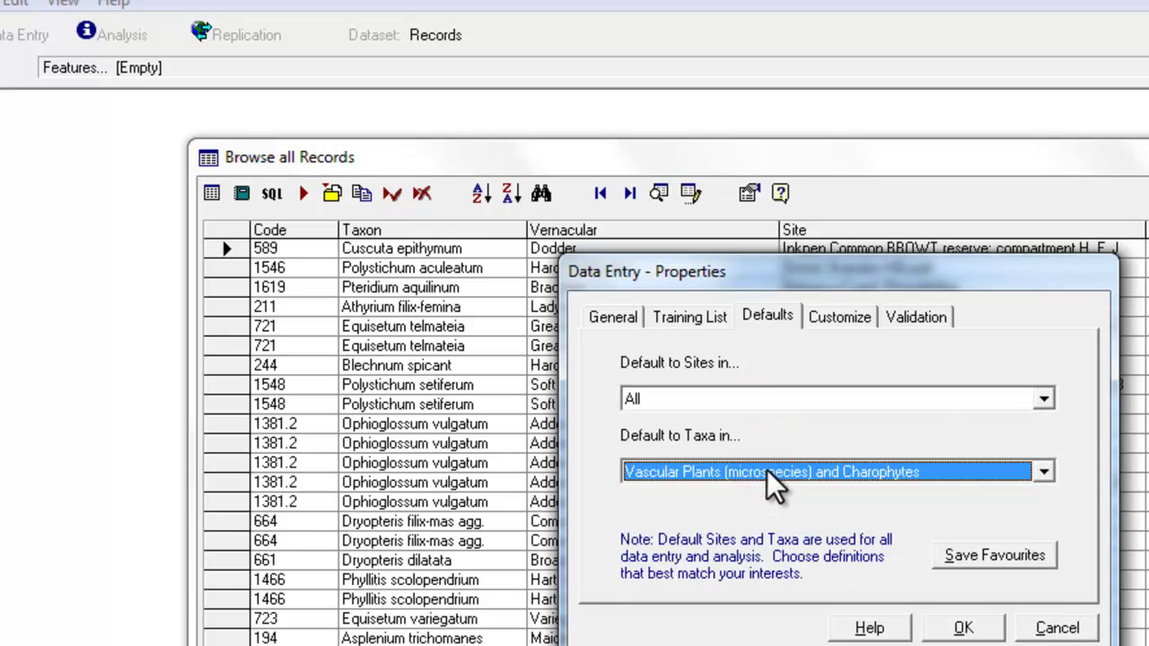
click(960, 627)
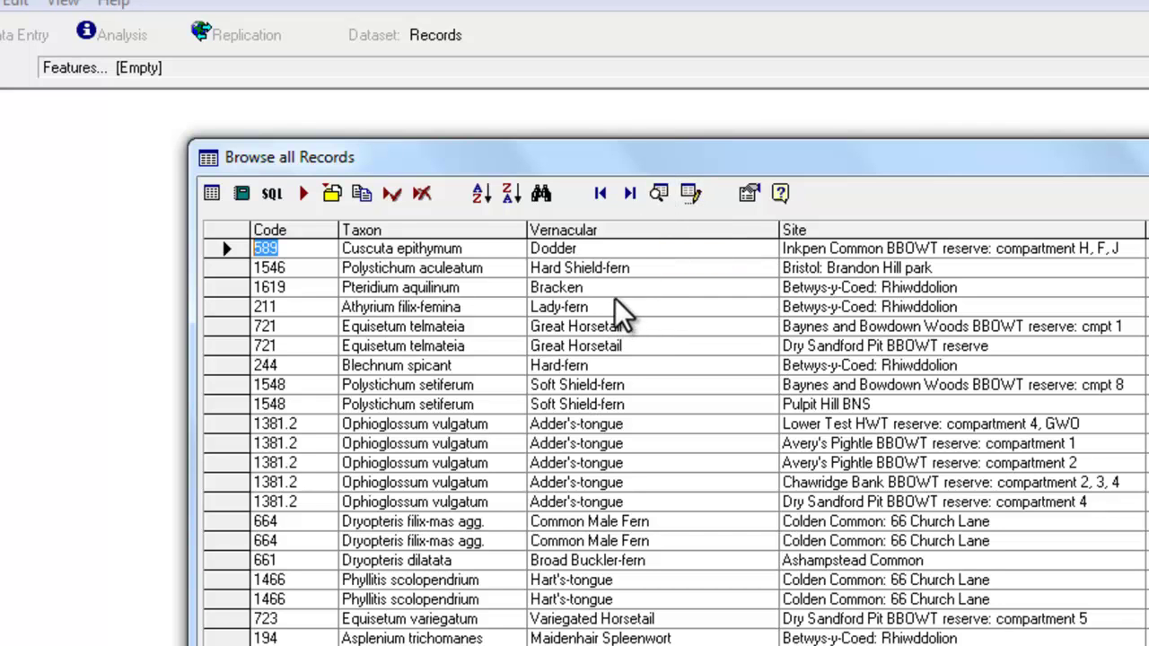
Step: View the full details of the Adder's-tongue record at Avery's Pightle compartment 2
click(852, 307)
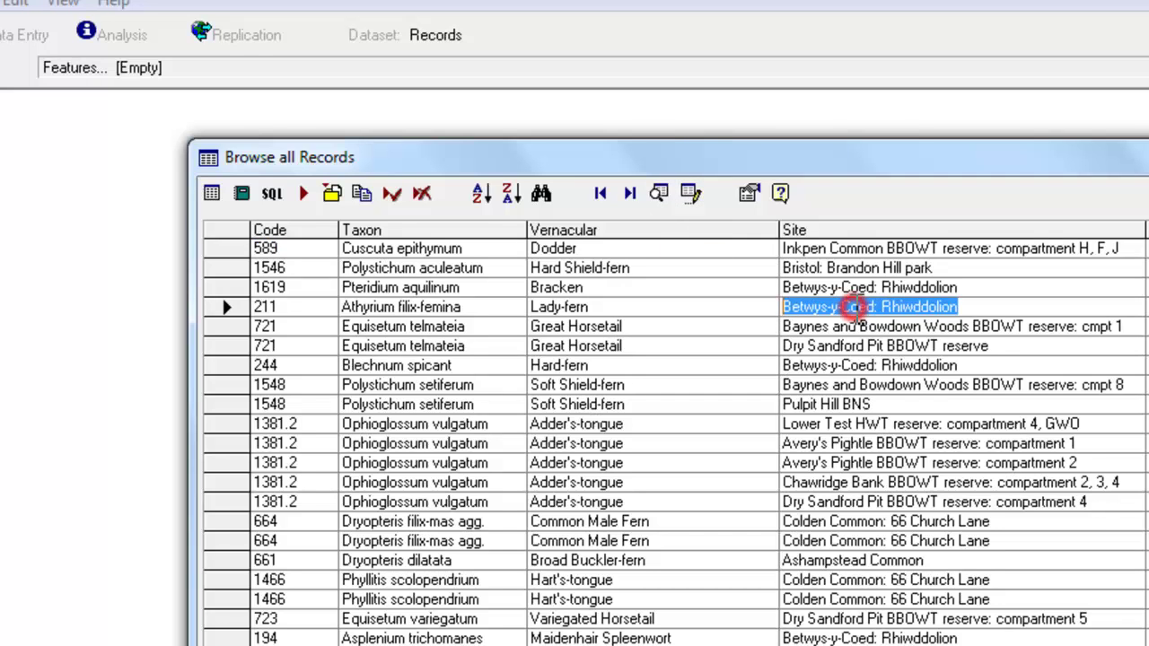
click(655, 465)
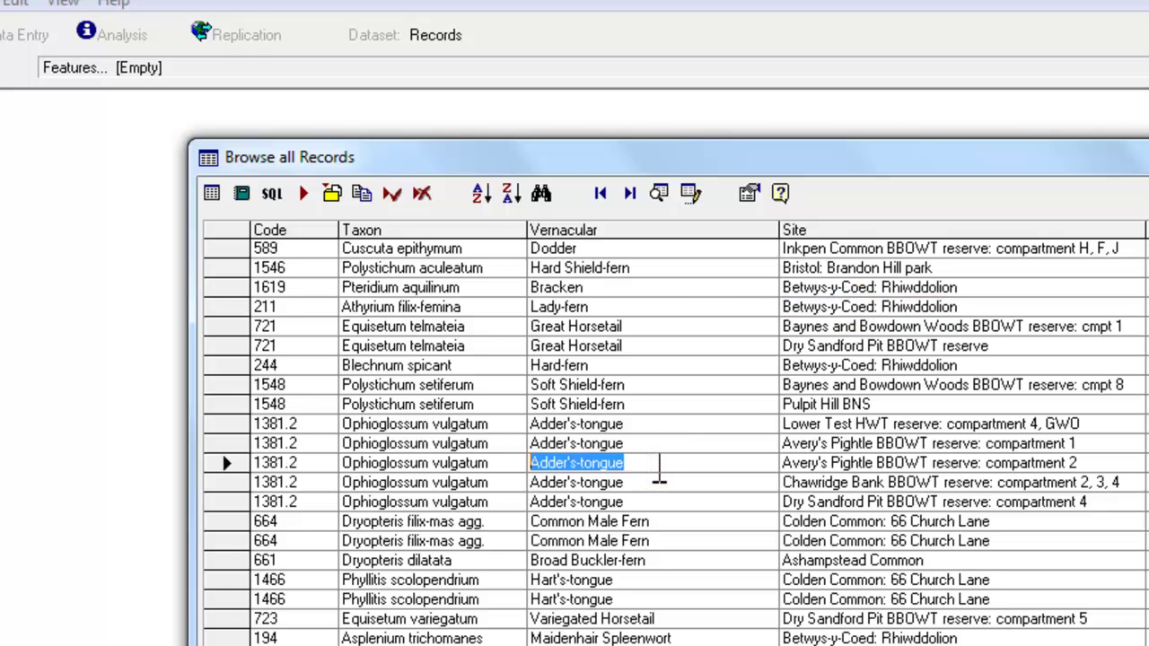
click(655, 202)
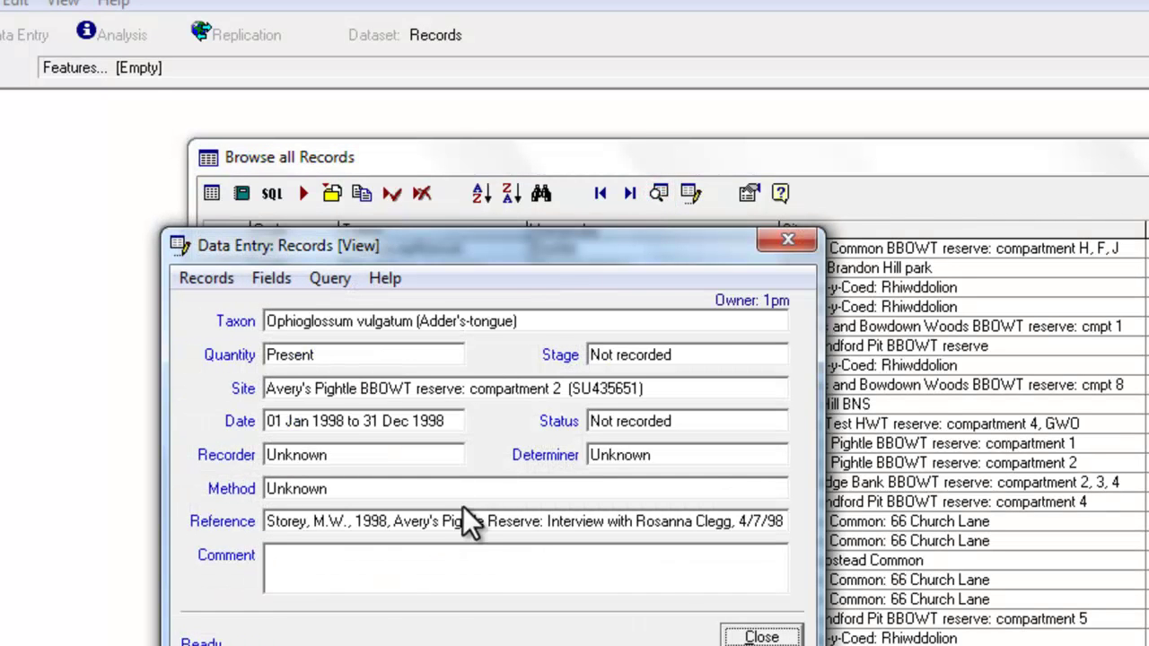
click(749, 635)
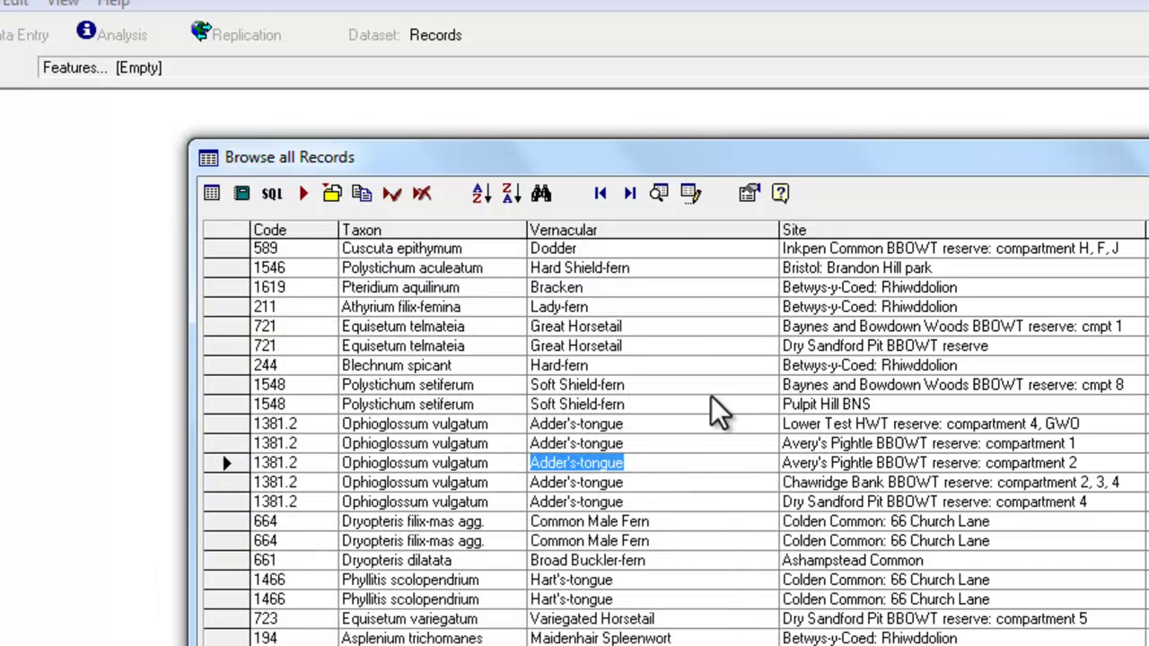
Step: Edit that record's Quantity from Present to 1 and save it
click(685, 191)
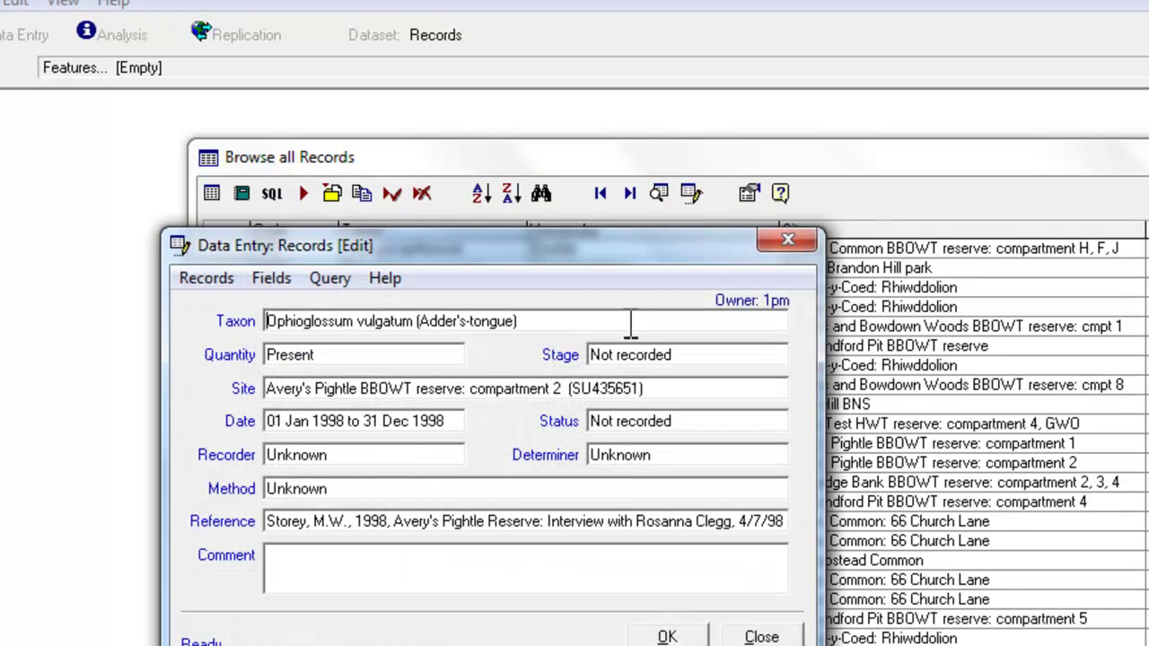
click(619, 316)
click(386, 361)
text(1)
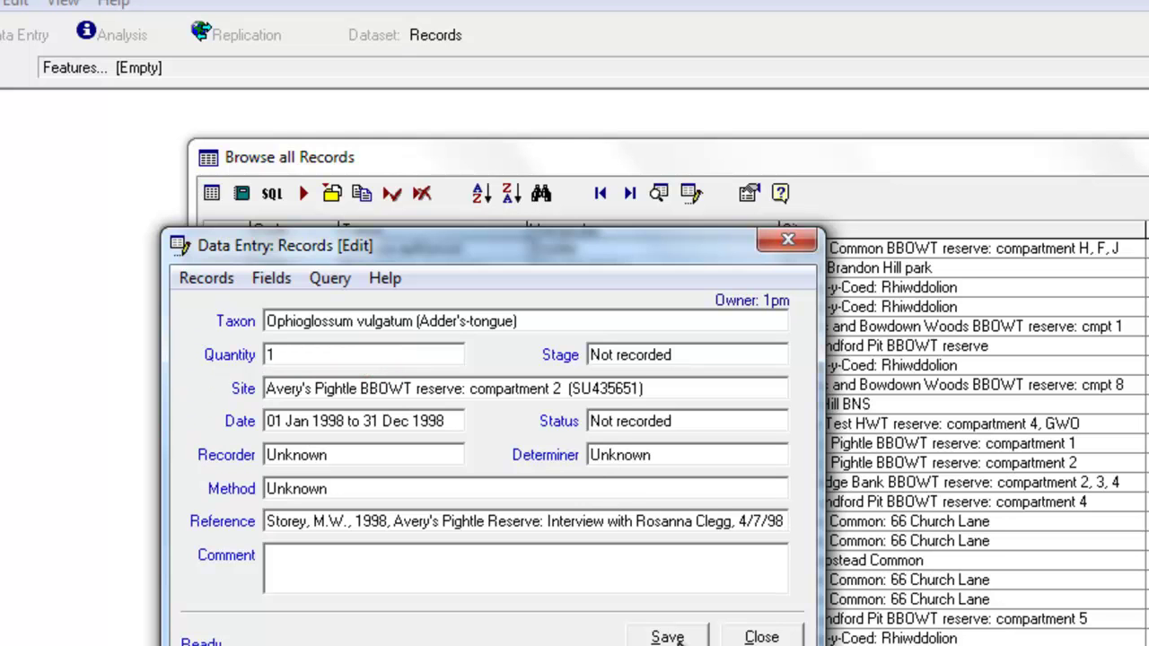
click(789, 240)
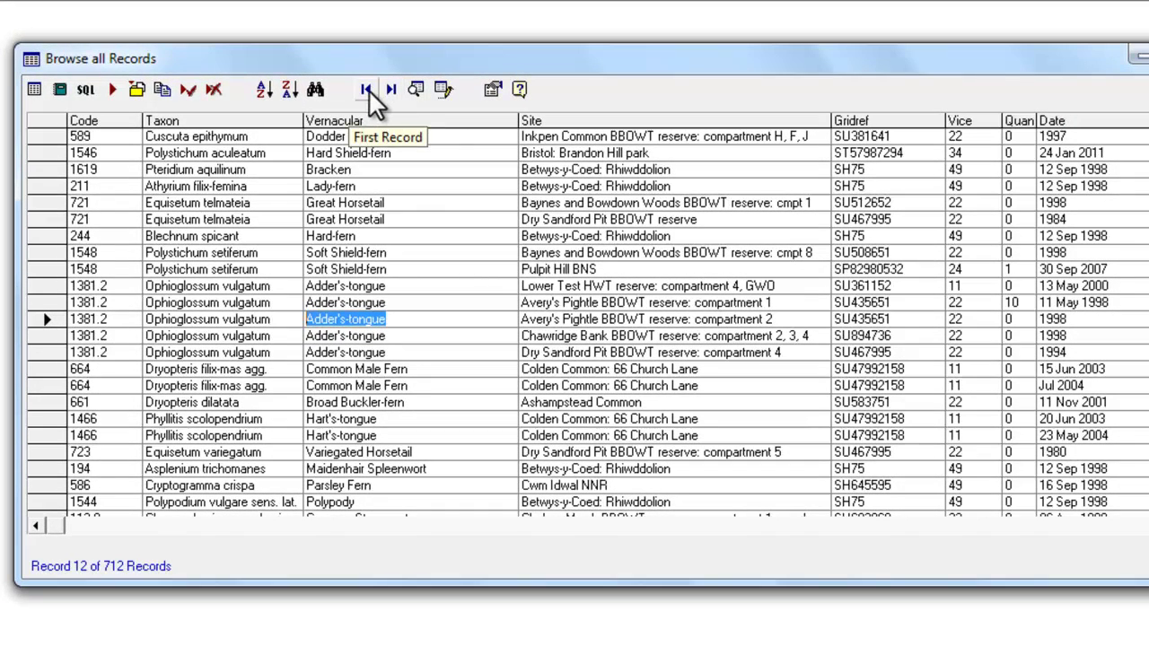
Step: Jump to the first record, then to the last record, 712, the Leyland Cypress
click(366, 90)
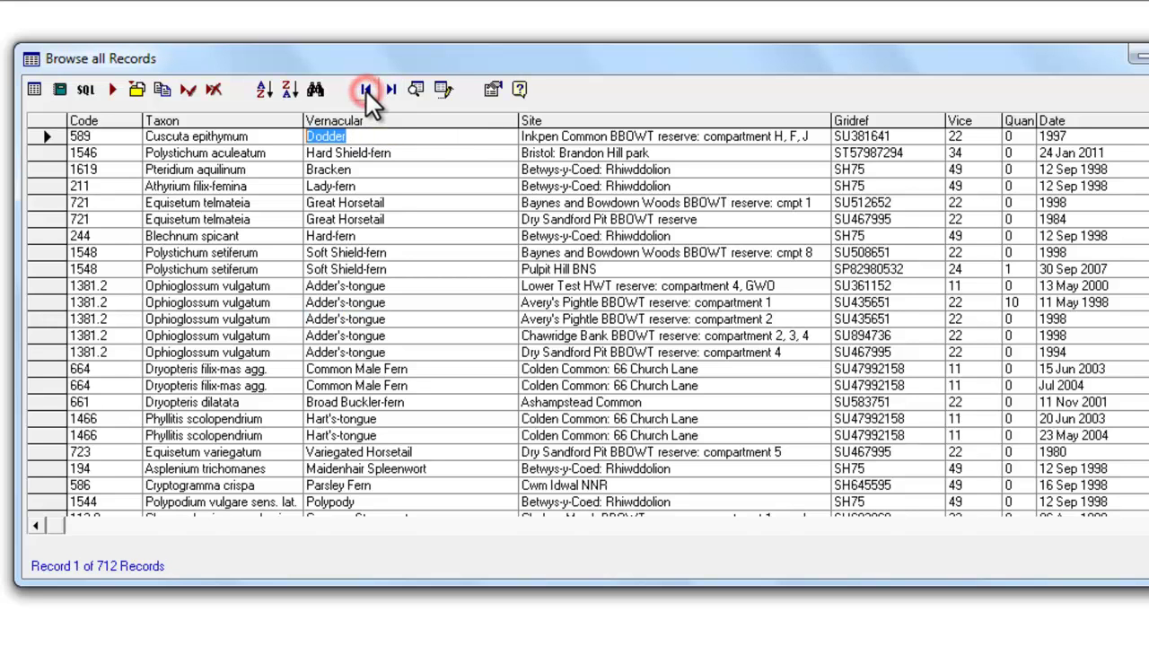
click(390, 91)
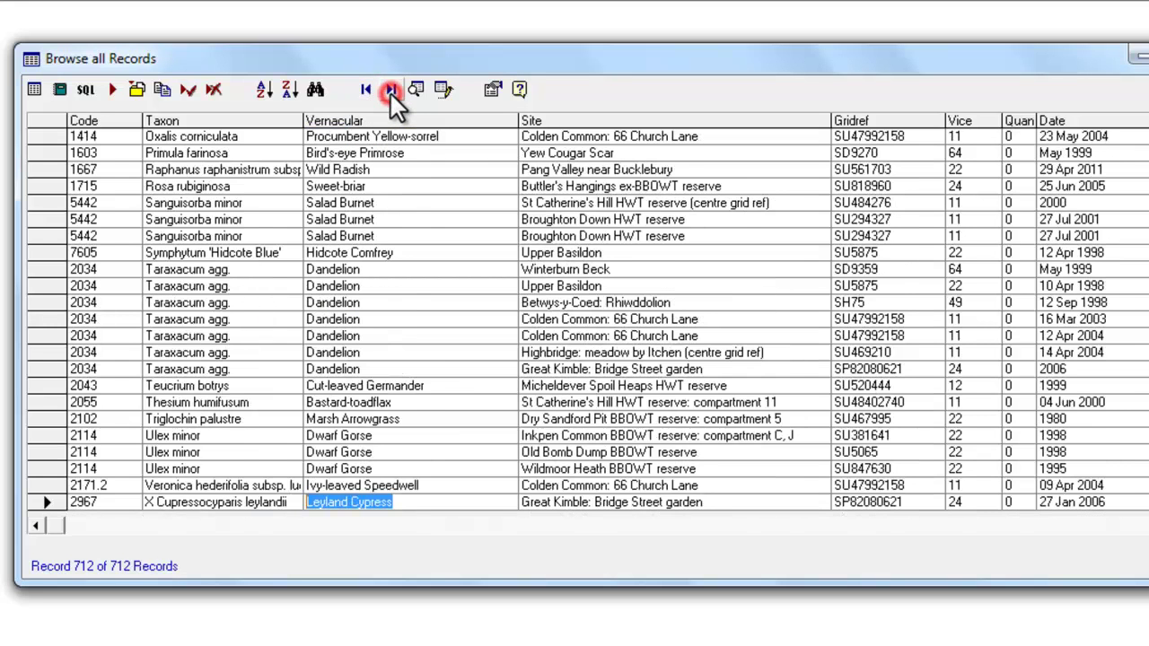
Step: Find 'broughton' in the Site column and step through matches to record 199, Broughton Down HWT reserve
click(615, 155)
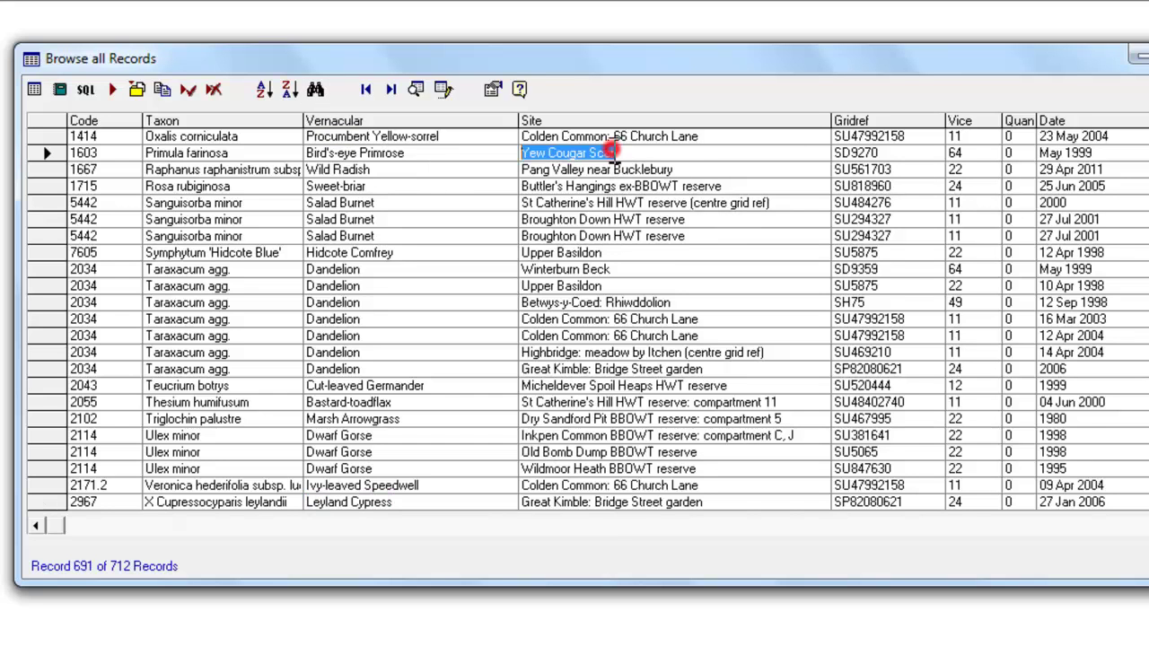
click(316, 88)
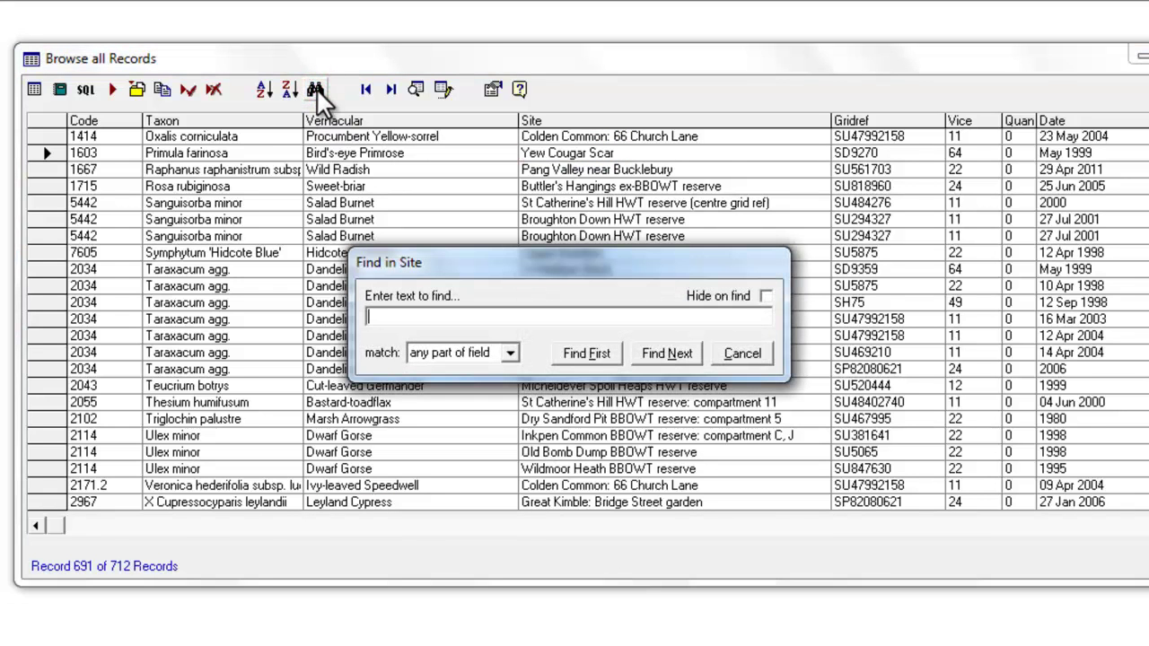
text(broughton)
click(584, 351)
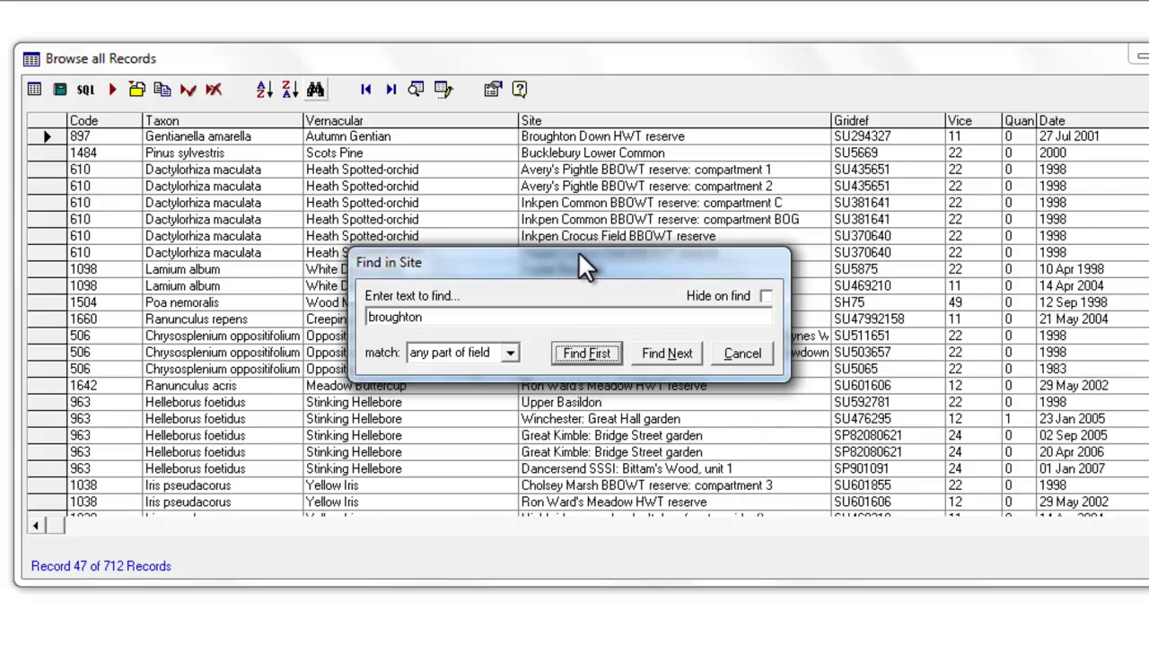
drag(586, 255, 753, 238)
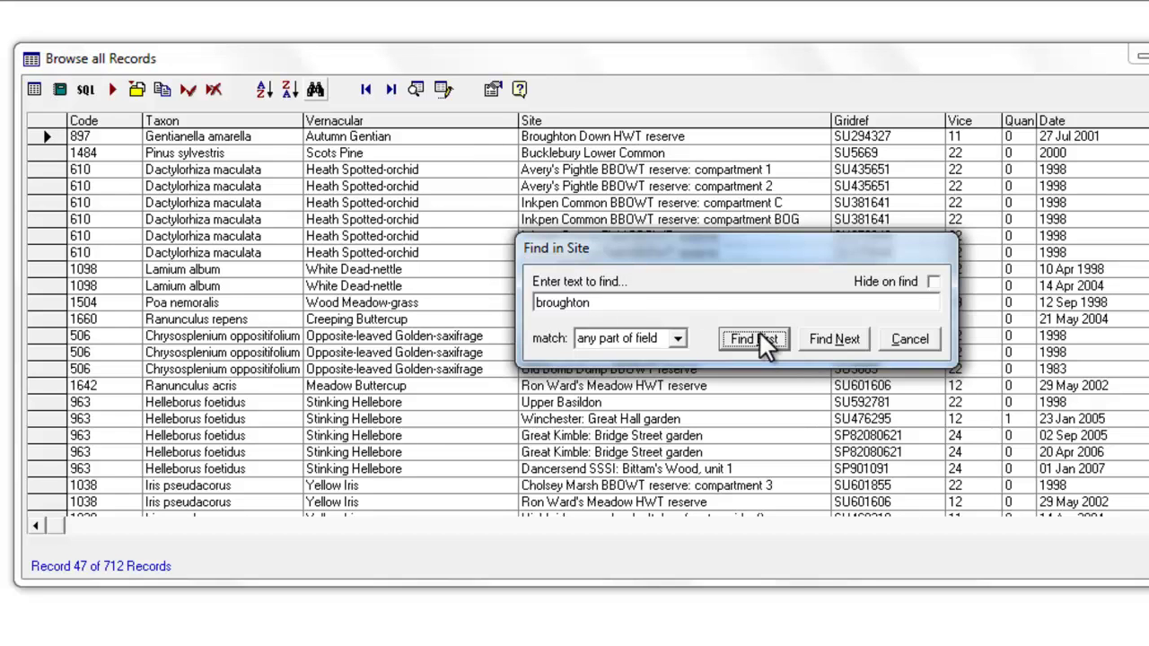
click(836, 338)
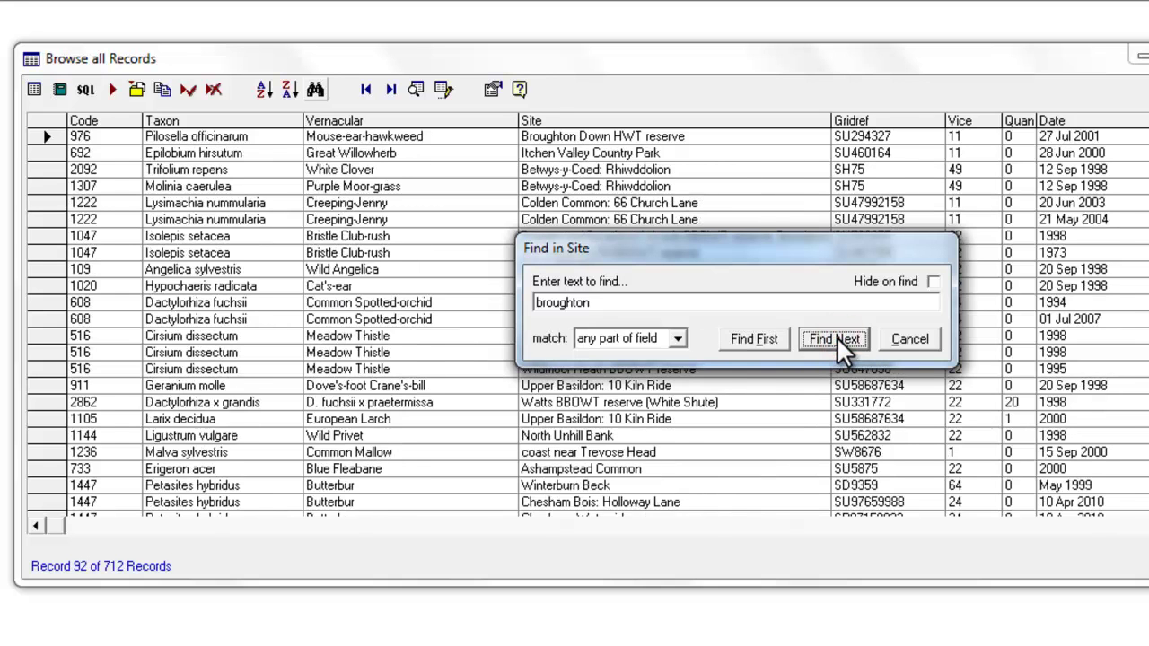
click(836, 338)
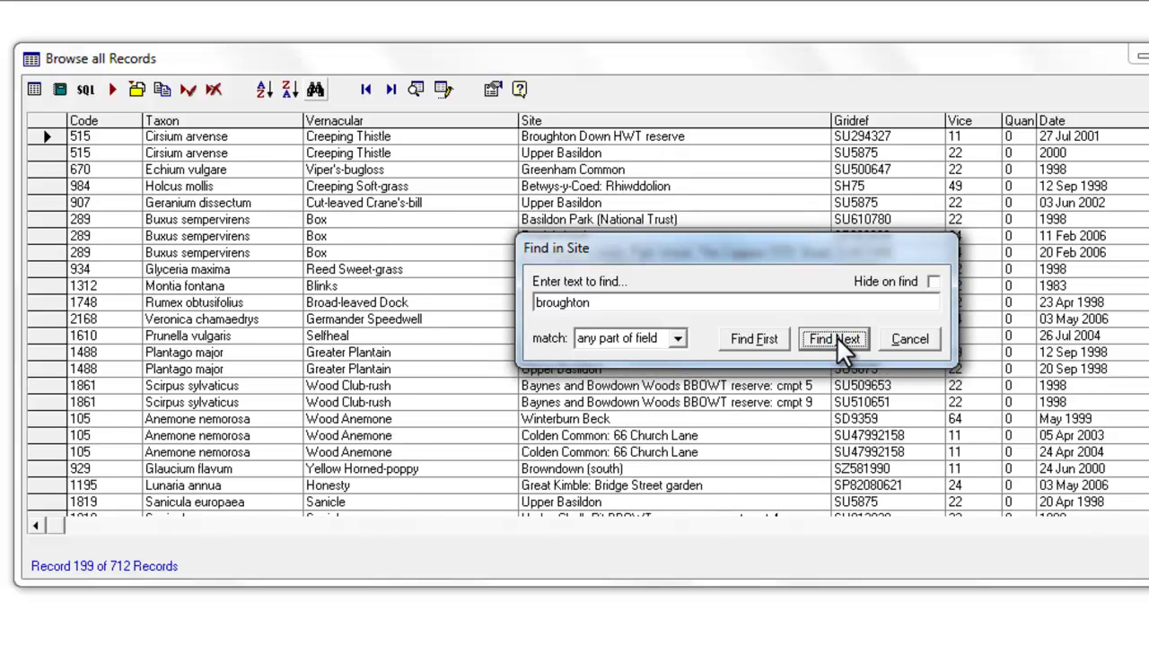
click(910, 338)
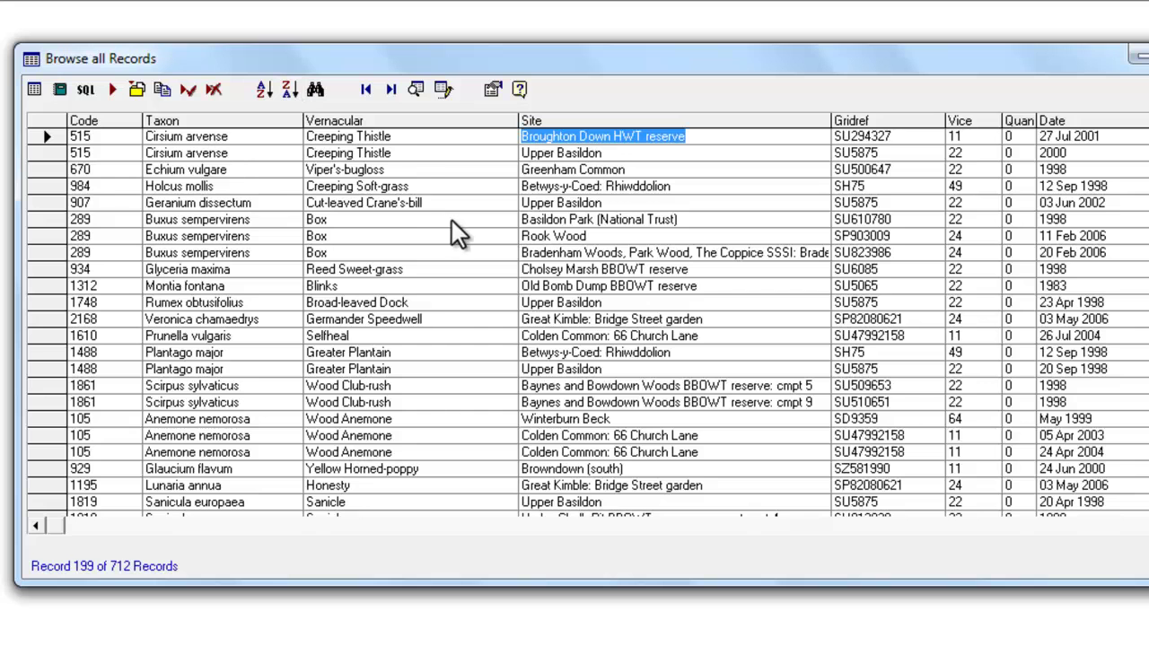
Step: Sort the records by vernacular name, ascending and then descending
click(401, 138)
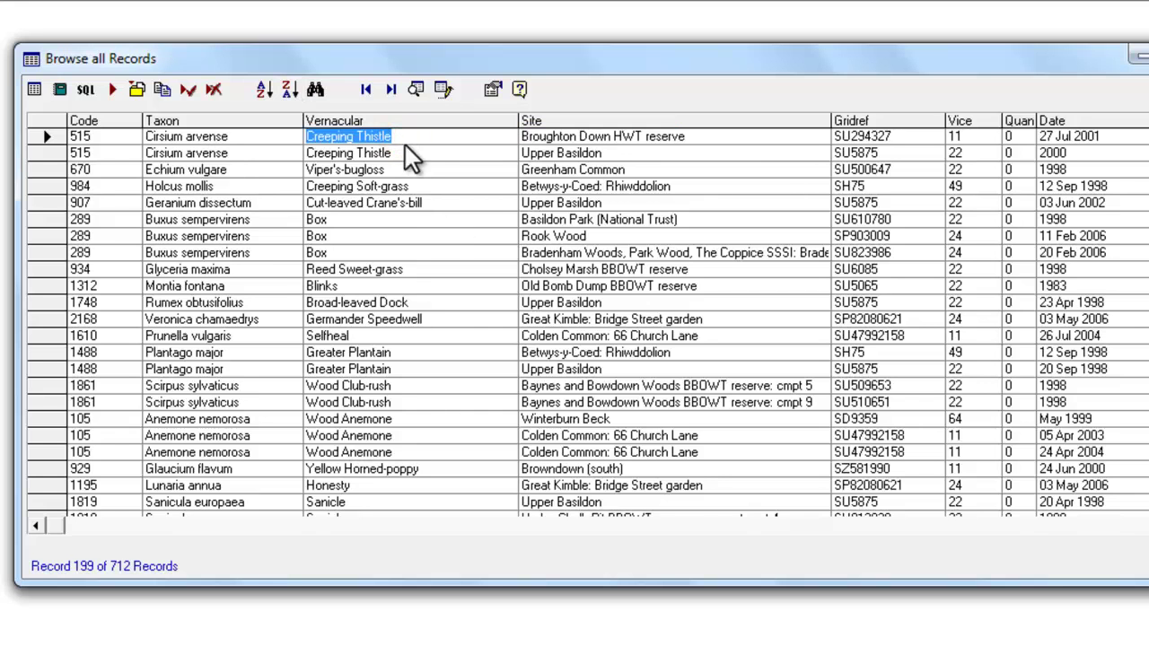
click(262, 93)
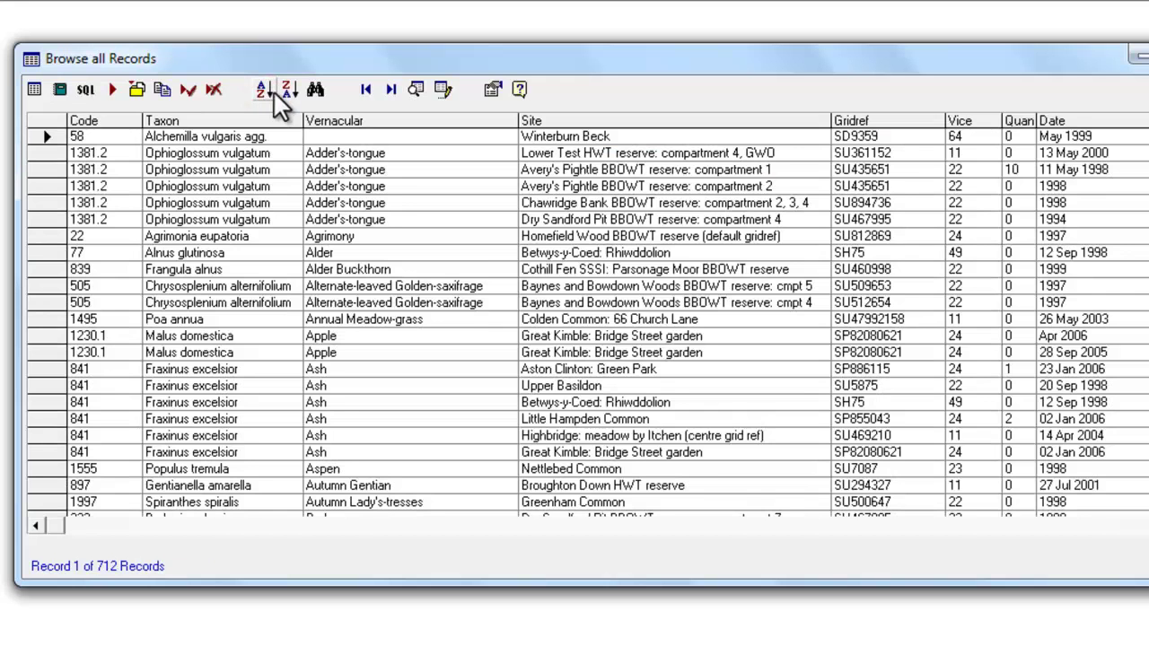
click(286, 91)
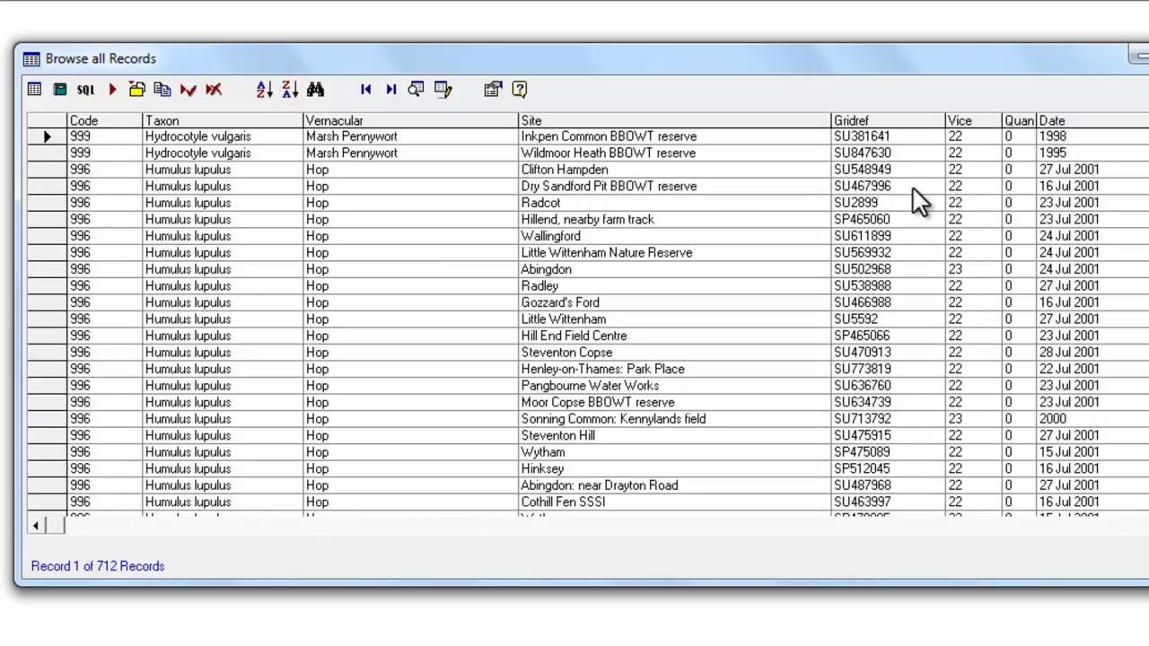
Step: Sort the records by Date, earliest first, and scroll through the sorted list
click(1067, 155)
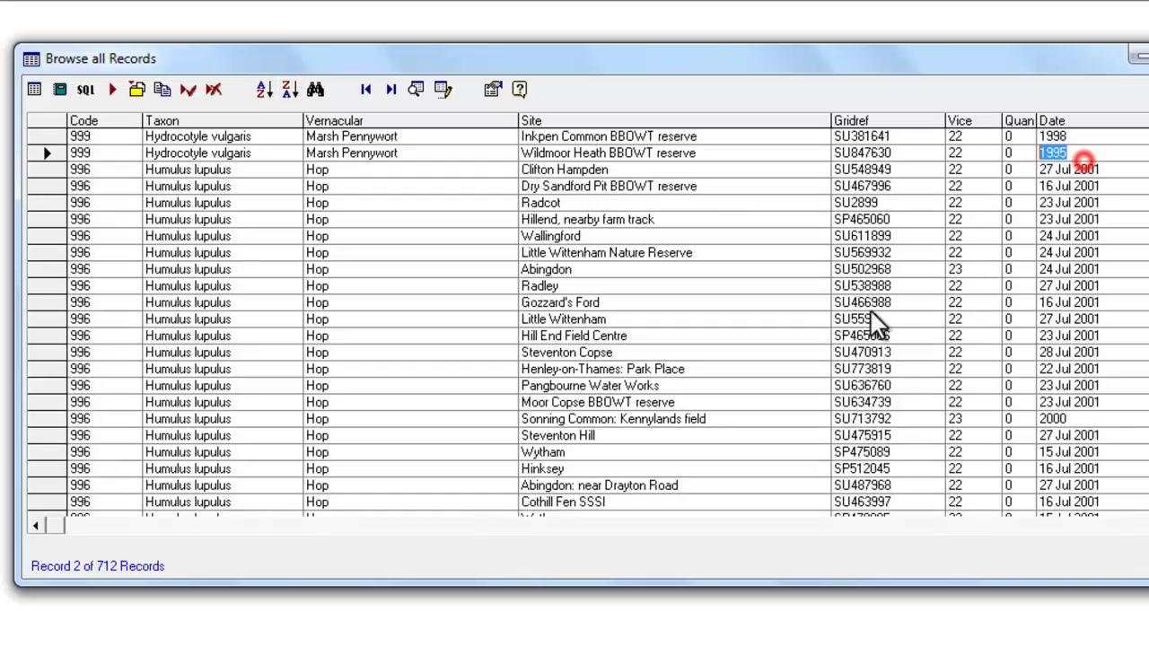
click(262, 90)
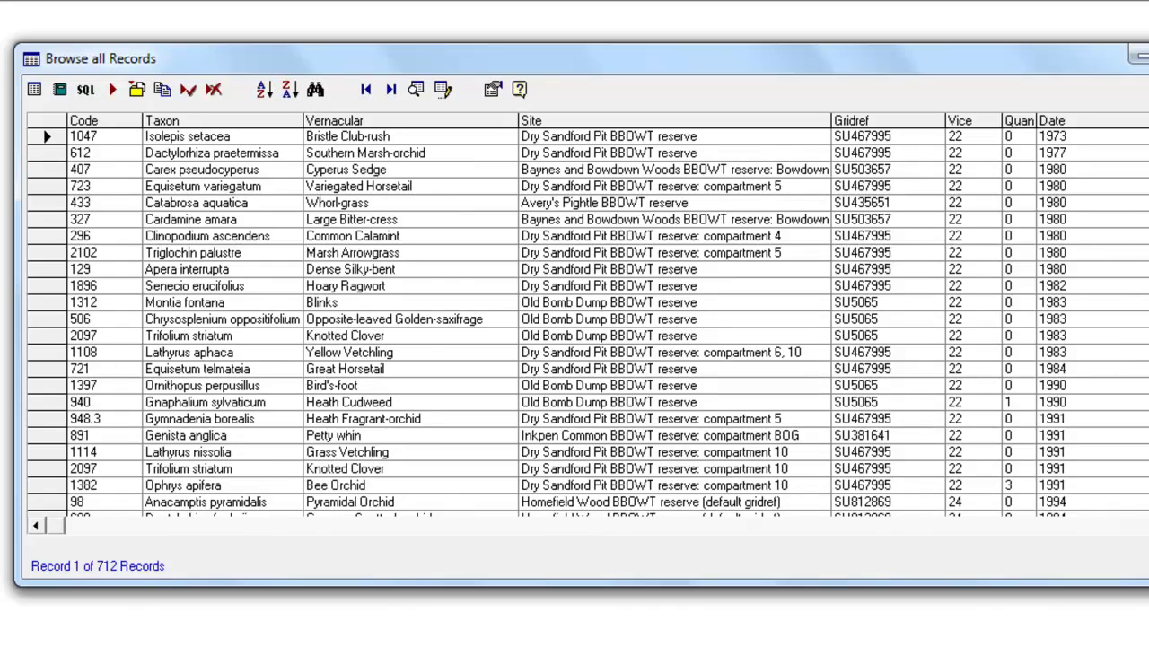
scroll(554, 323, down, 8)
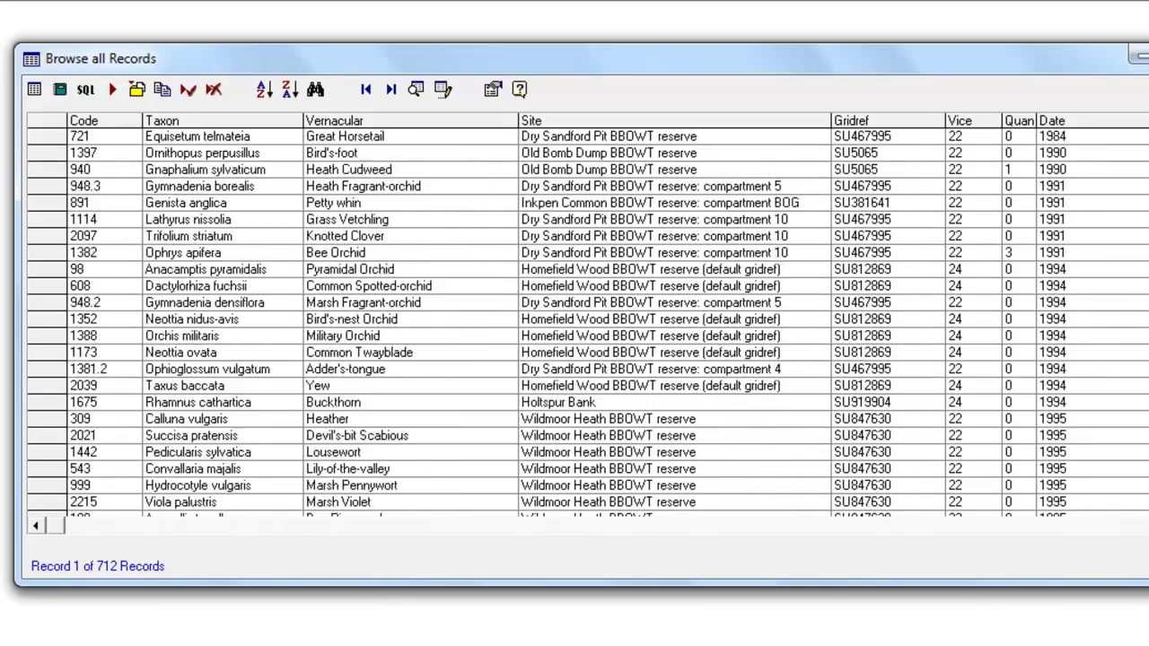
scroll(555, 323, down, 11)
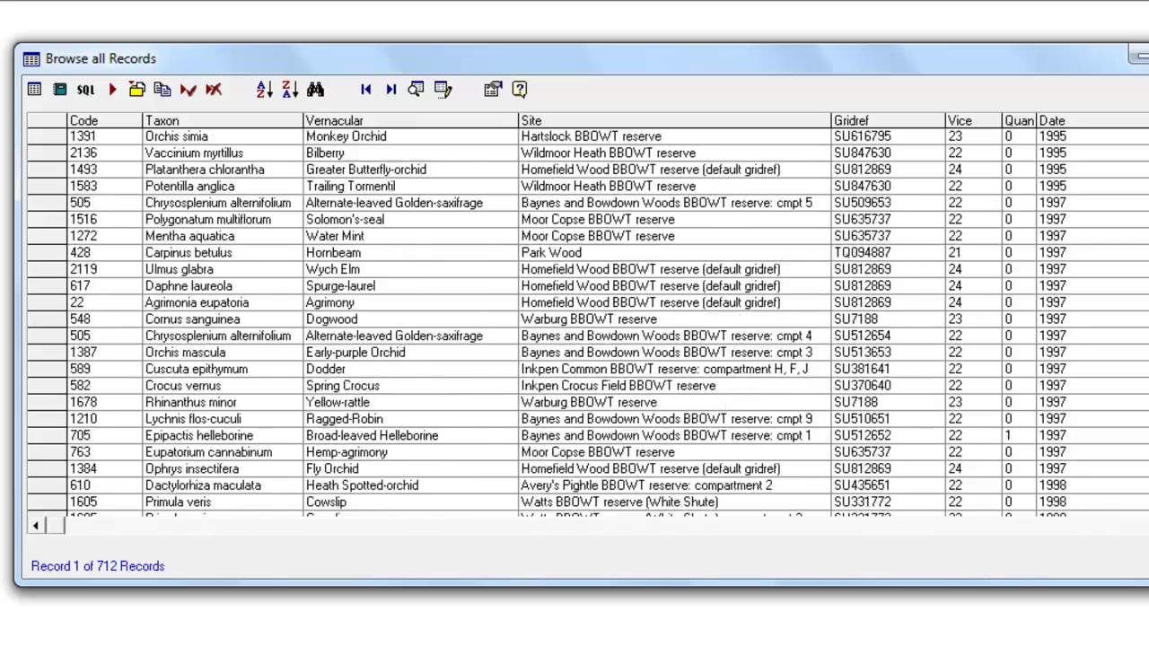
scroll(555, 323, down, 11)
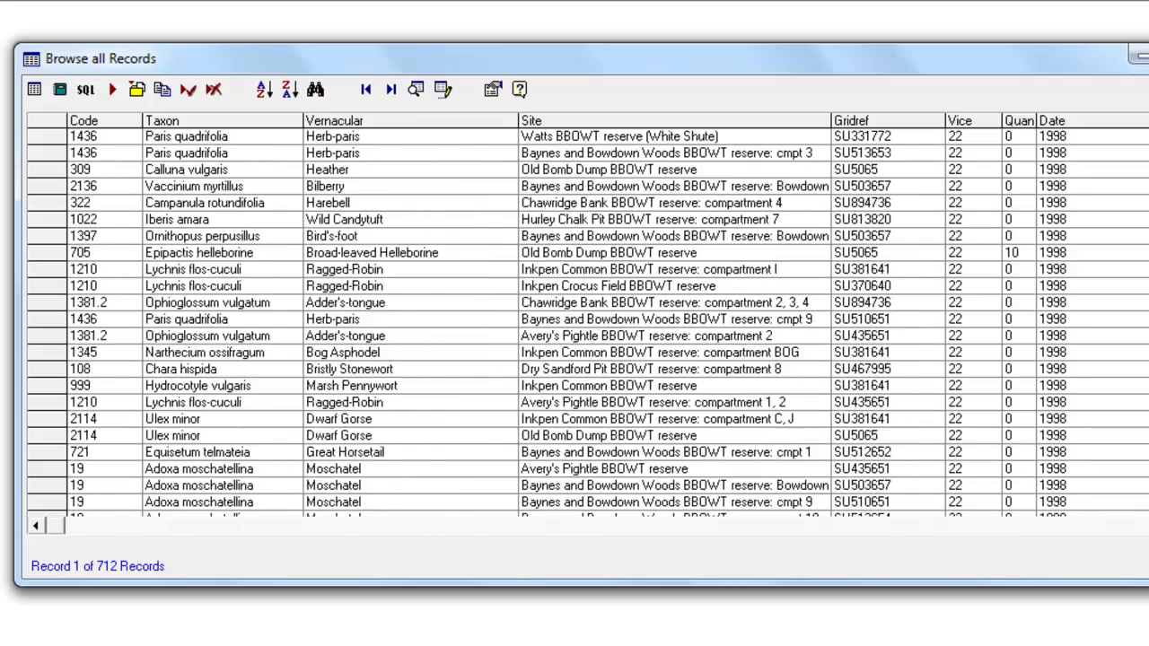
scroll(554, 323, down, 8)
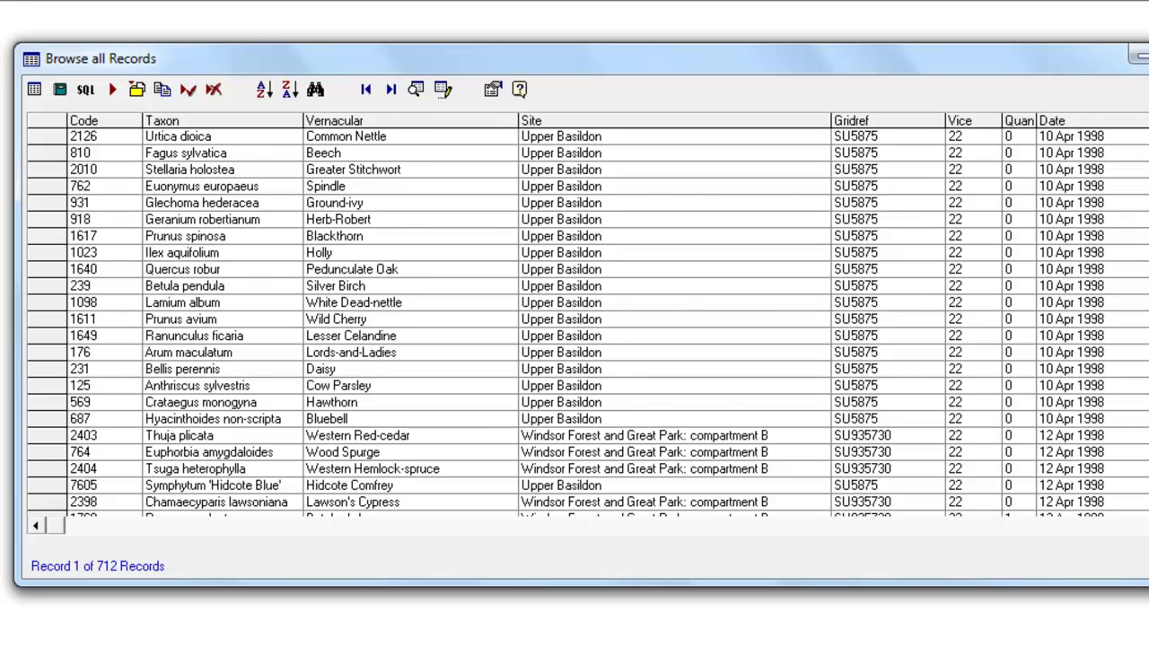
scroll(554, 323, up, 7)
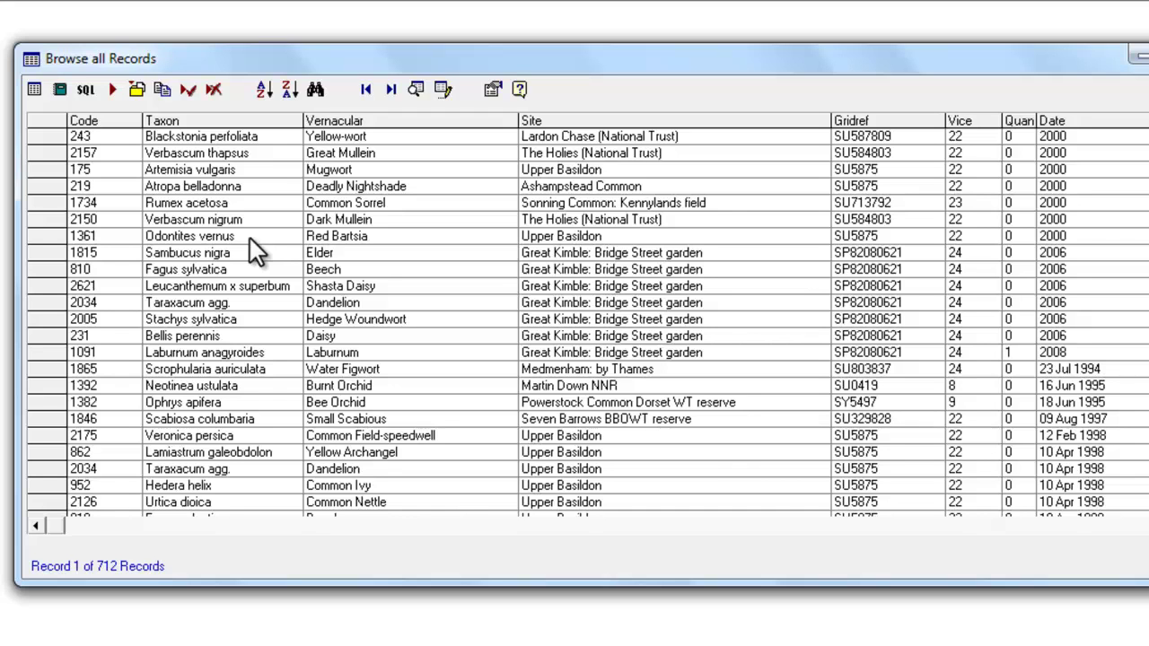
Step: Select all records, then clear the selection
click(186, 95)
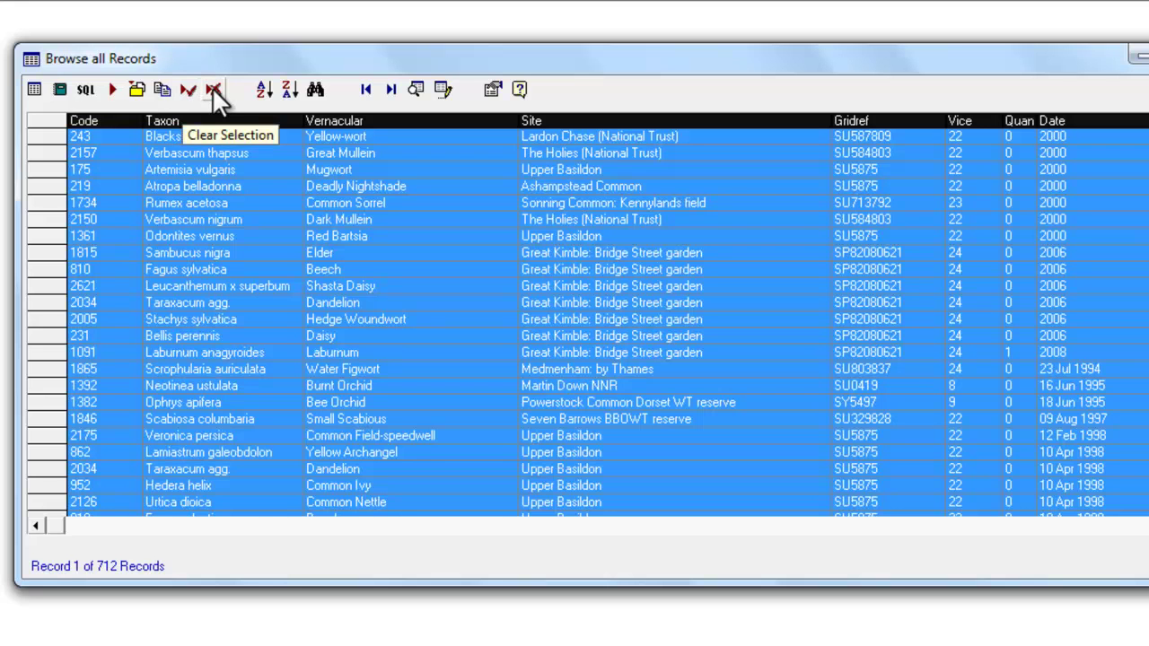
click(211, 88)
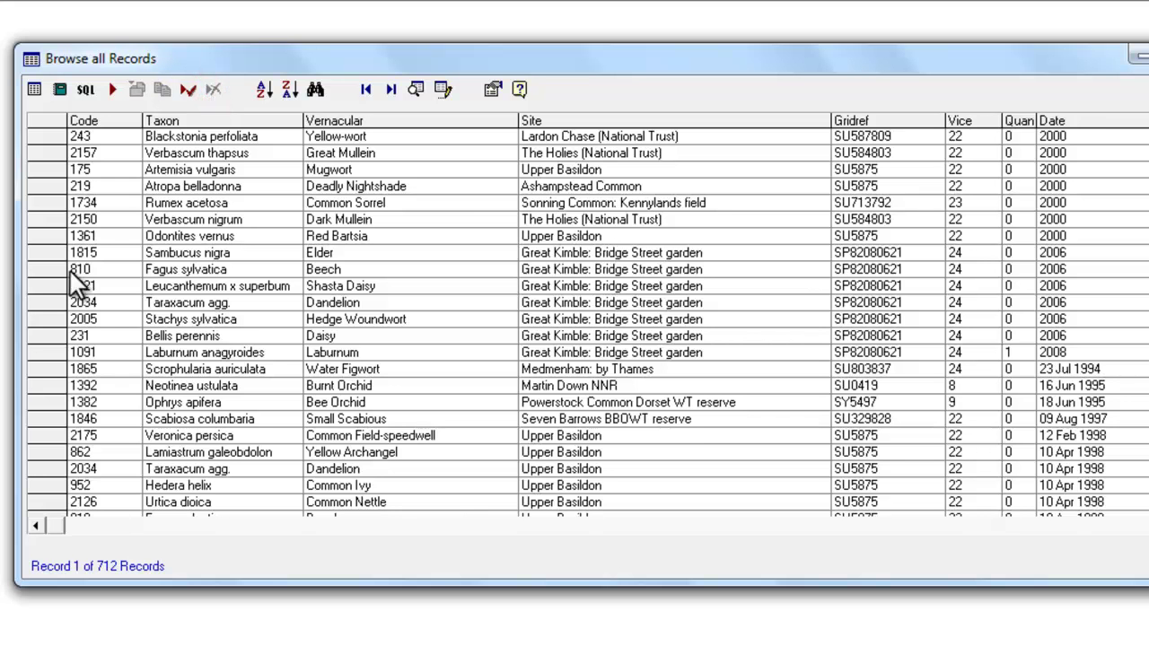
click(285, 201)
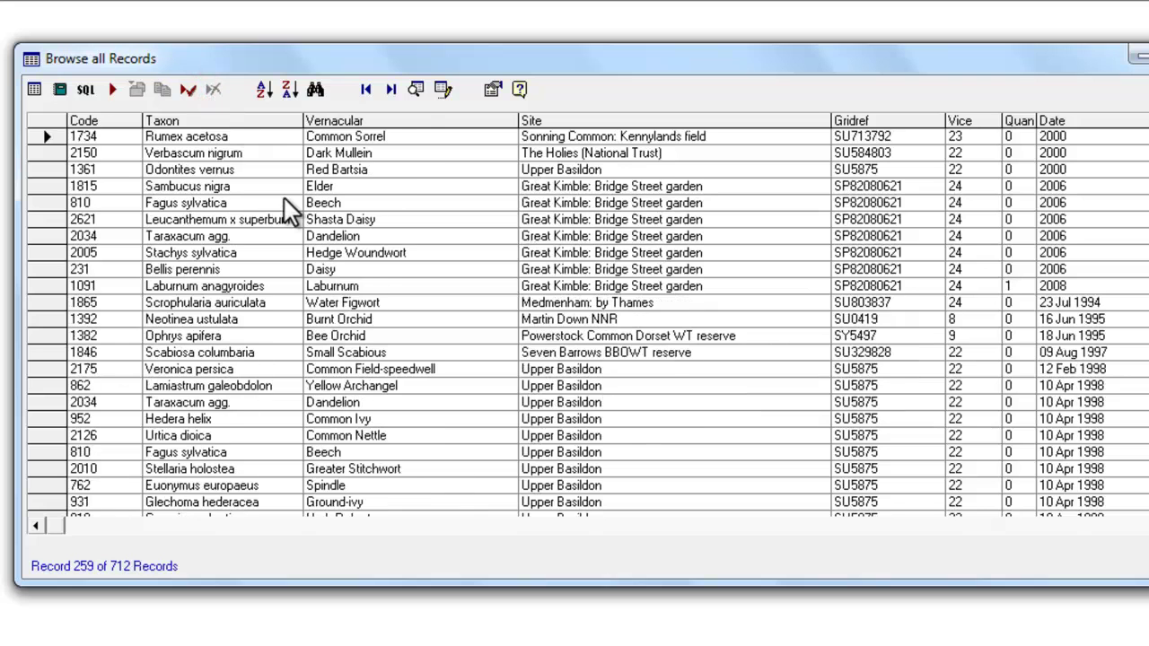
Step: Select Fagus sylvatica through Scabiosa columbaria, adding Hedera helix, Upper Basildon Fagus sylvatica and Euonymus europaeus
click(42, 202)
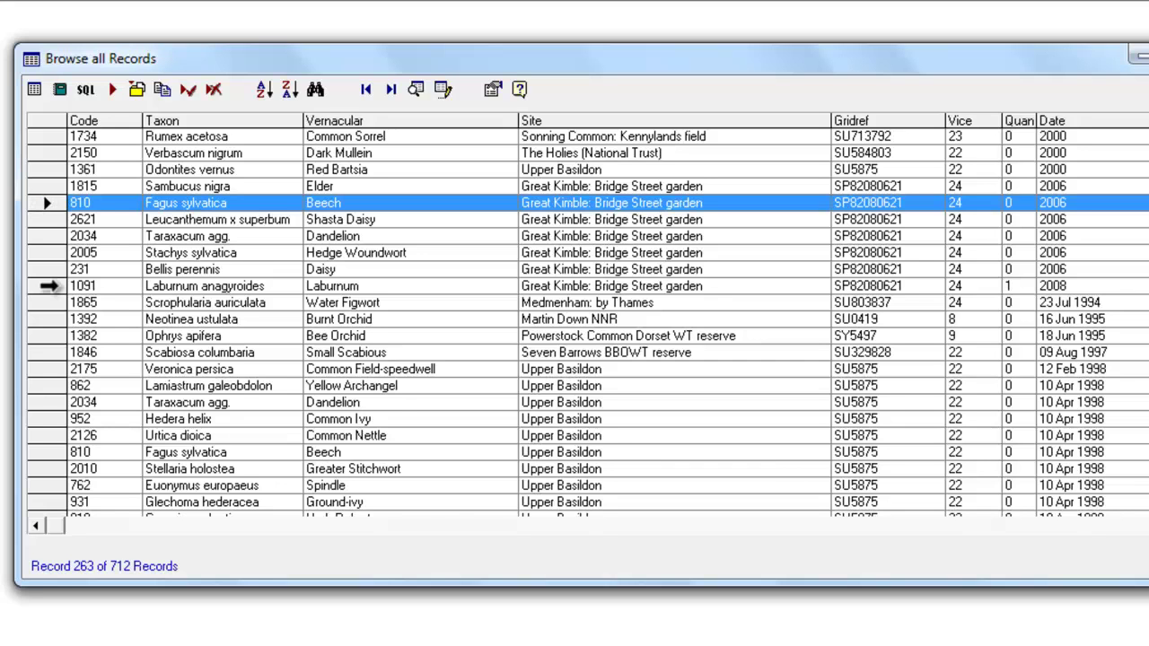
shift+click(48, 285)
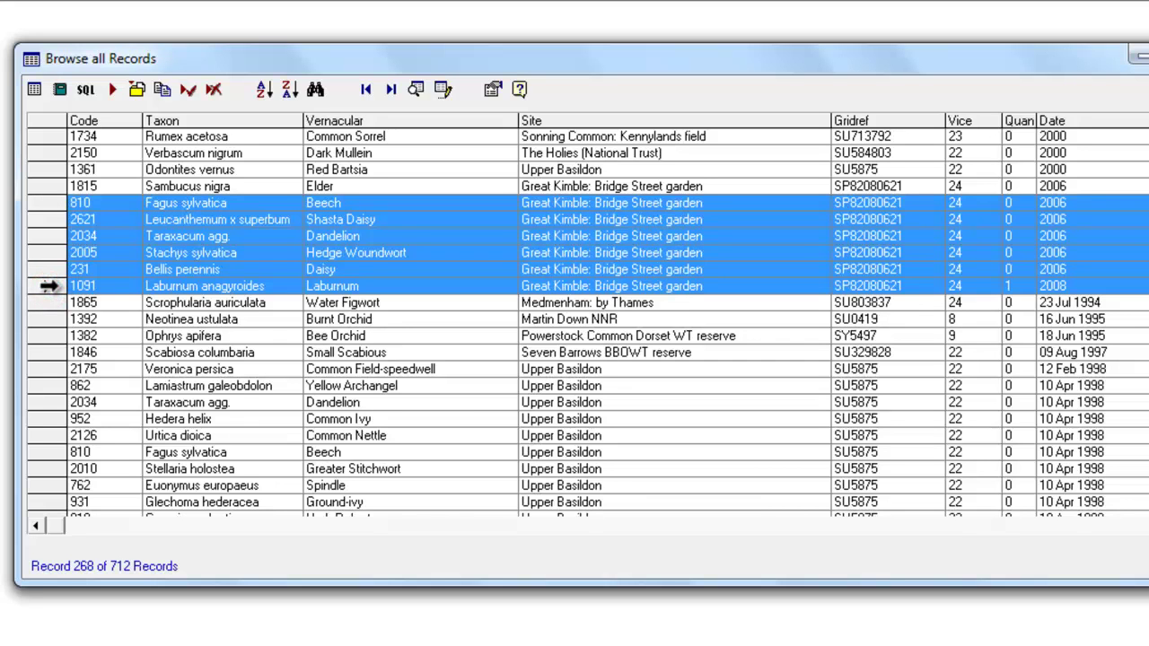
shift+click(50, 352)
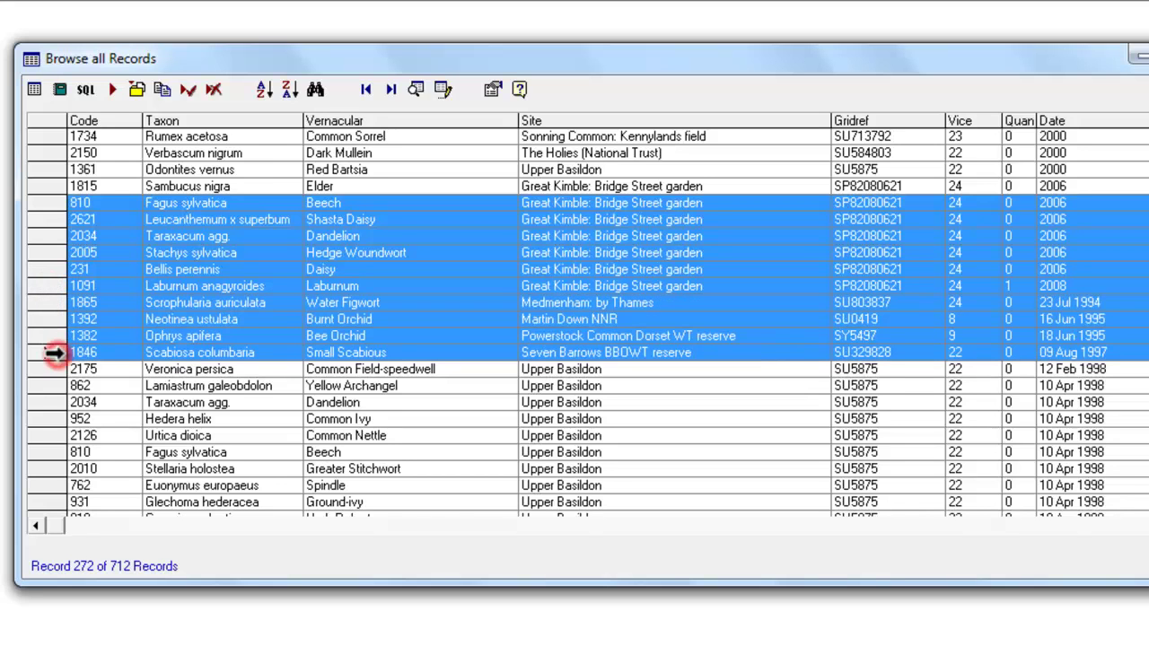
ctrl+click(54, 418)
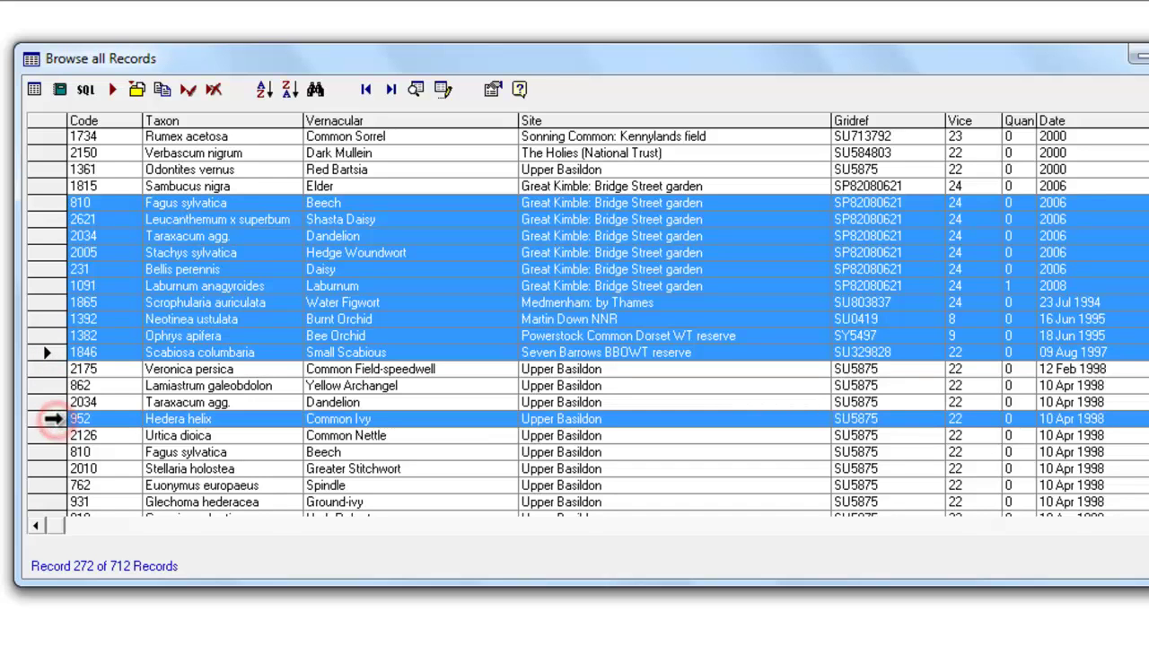
ctrl+click(47, 453)
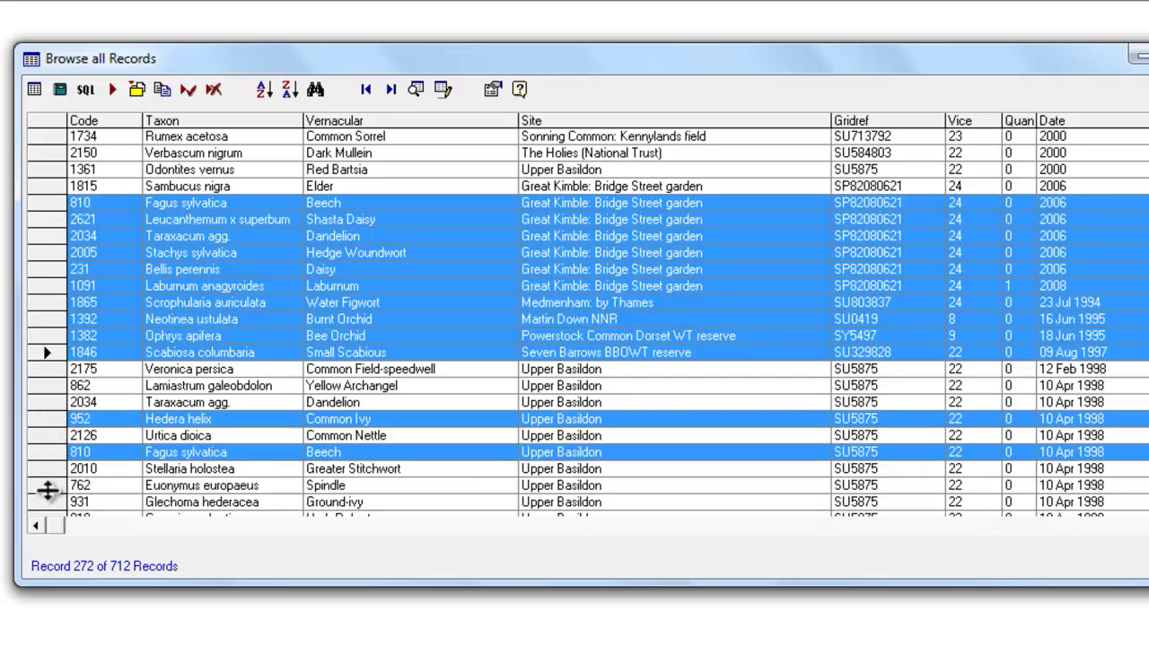
ctrl+click(47, 485)
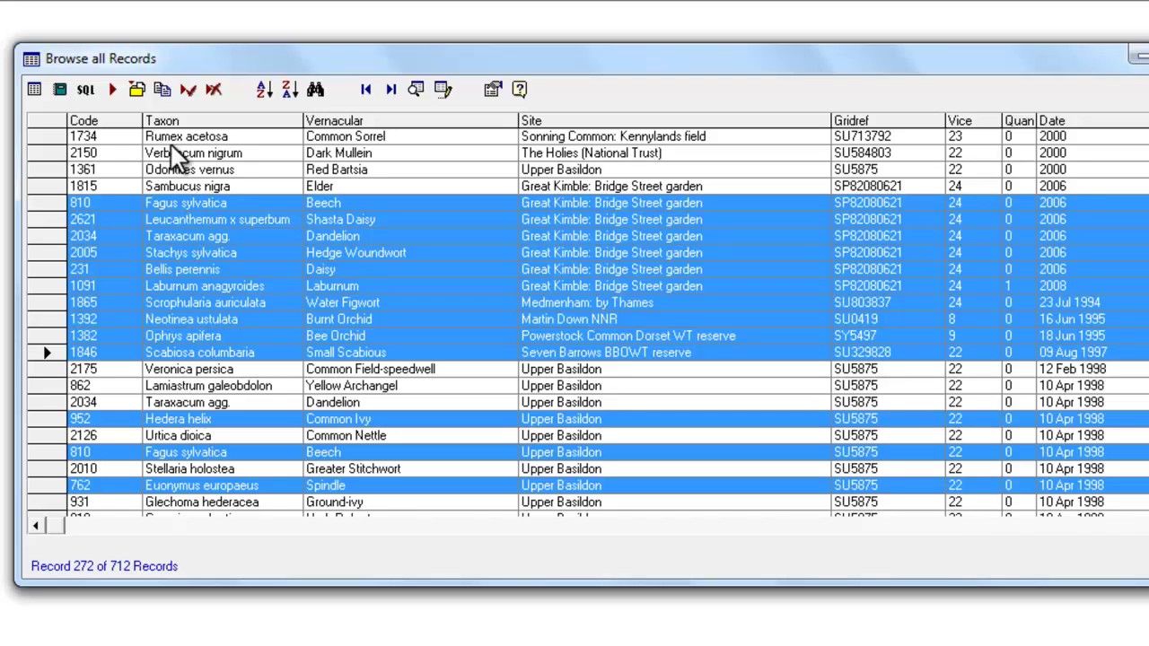
Step: Cancel saving the selected records to a file and copy them to the clipboard instead
click(136, 92)
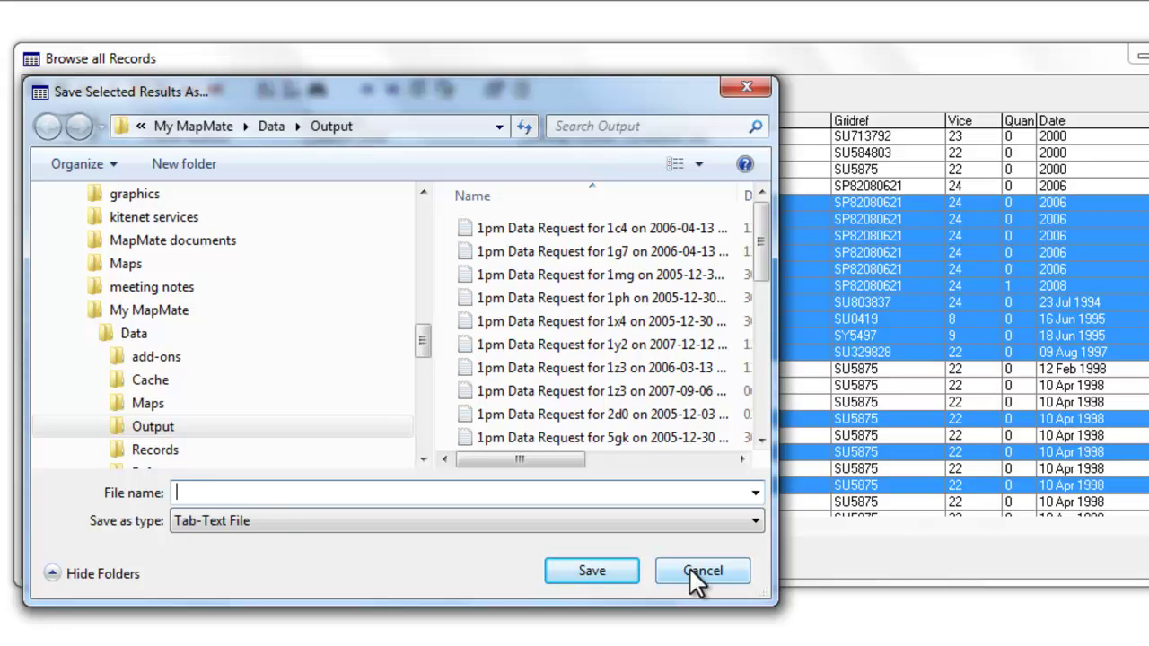
click(689, 566)
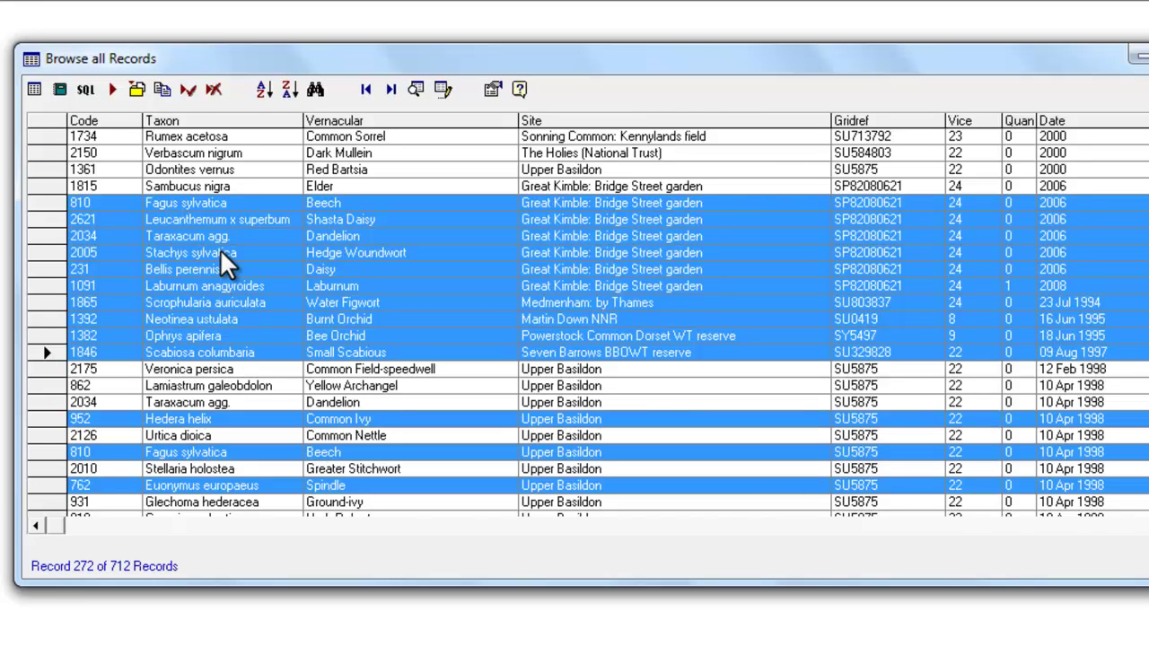
click(160, 89)
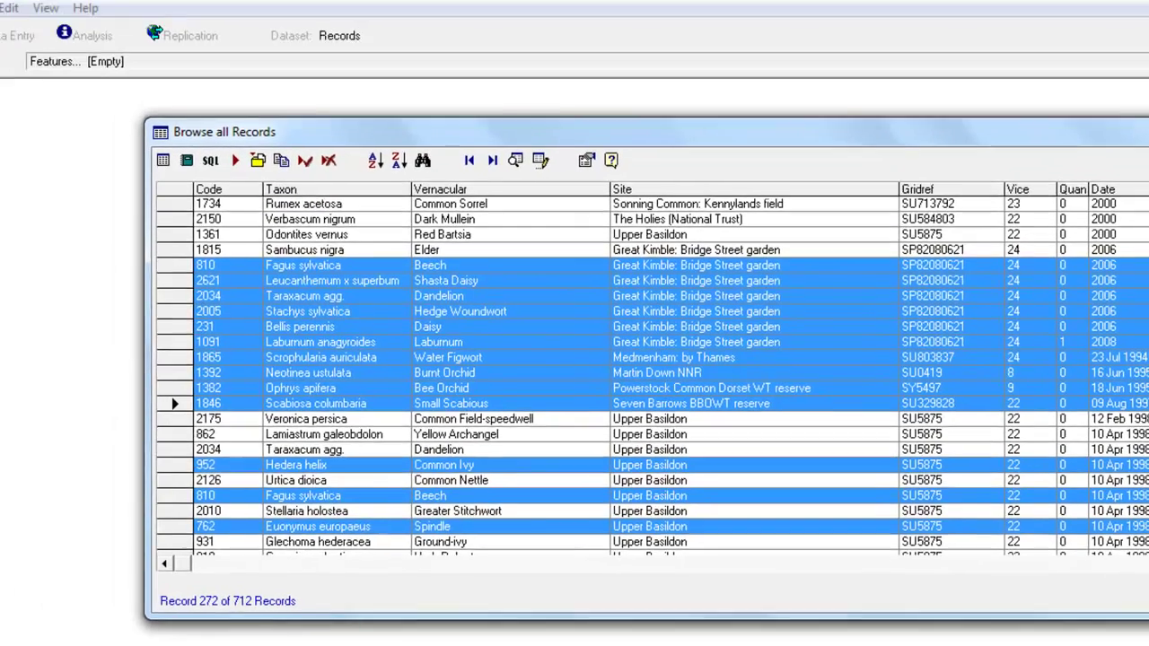
Step: Paste the copied records into cell A1 of a new Excel 2007 workbook
key(super)
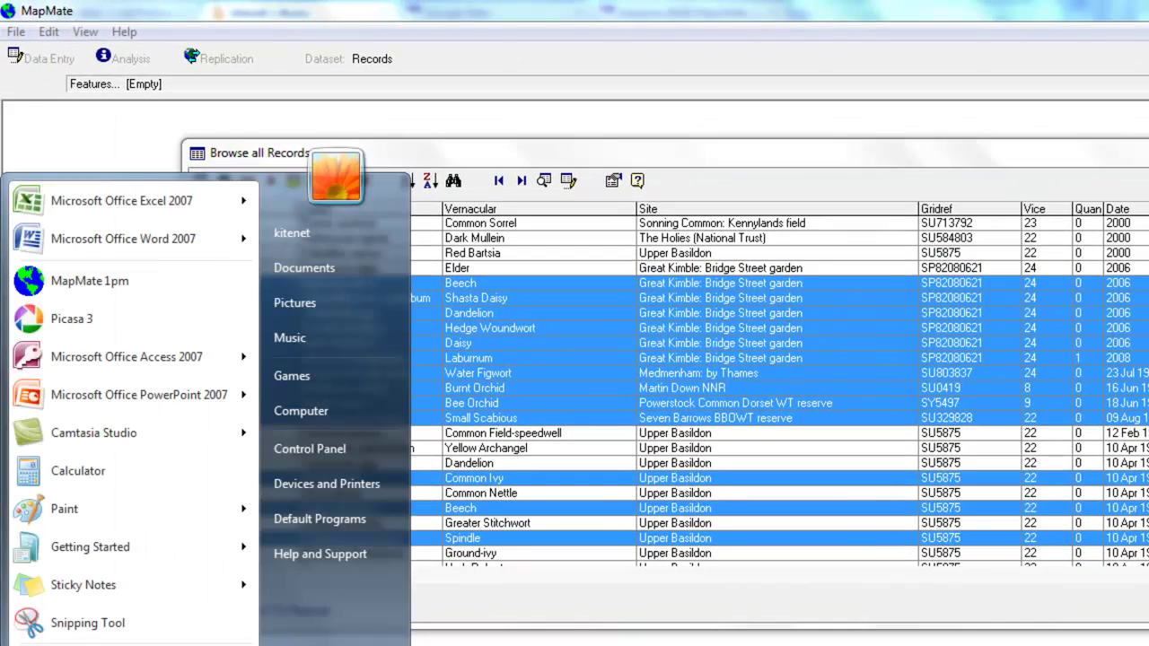
click(97, 209)
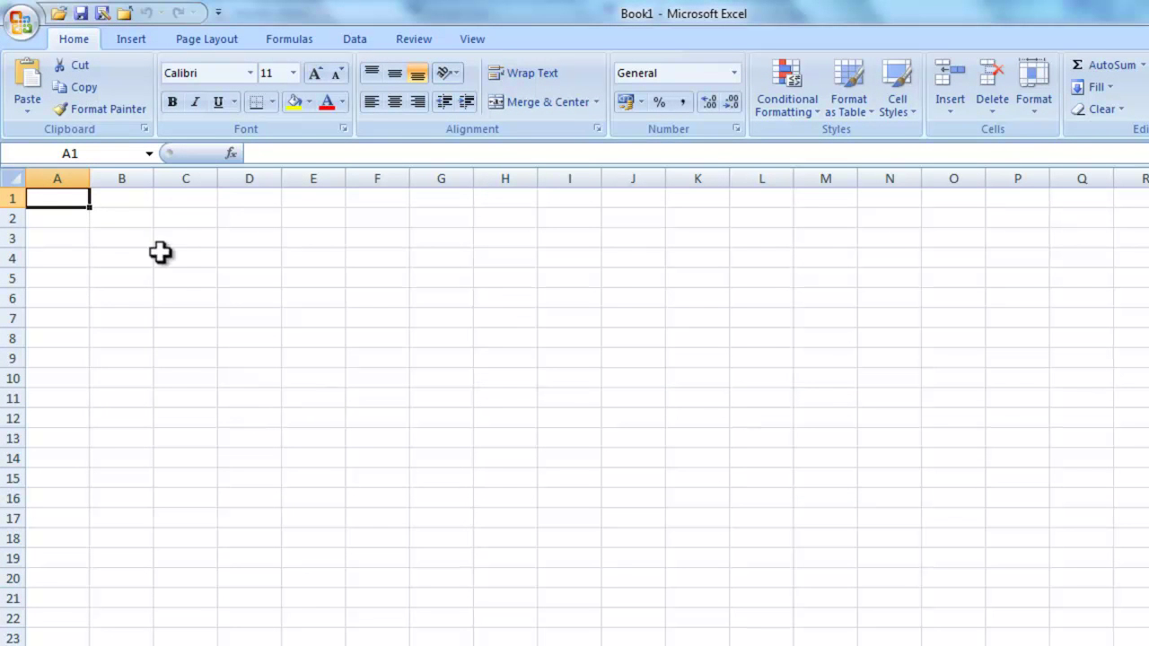
right_click(64, 193)
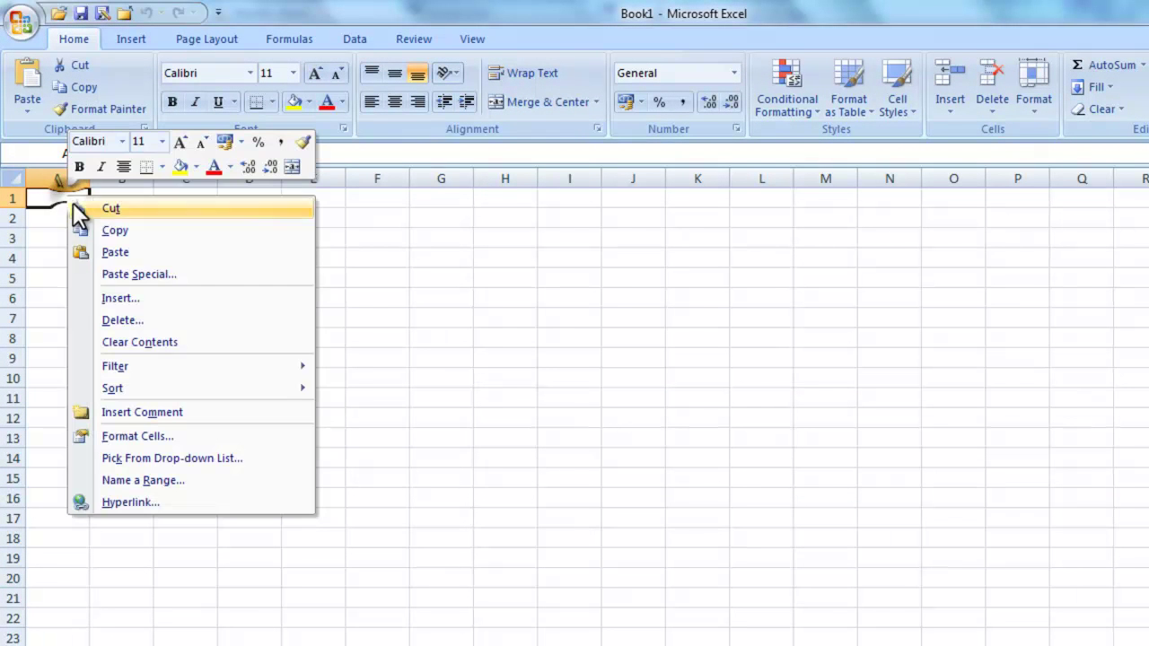
click(124, 252)
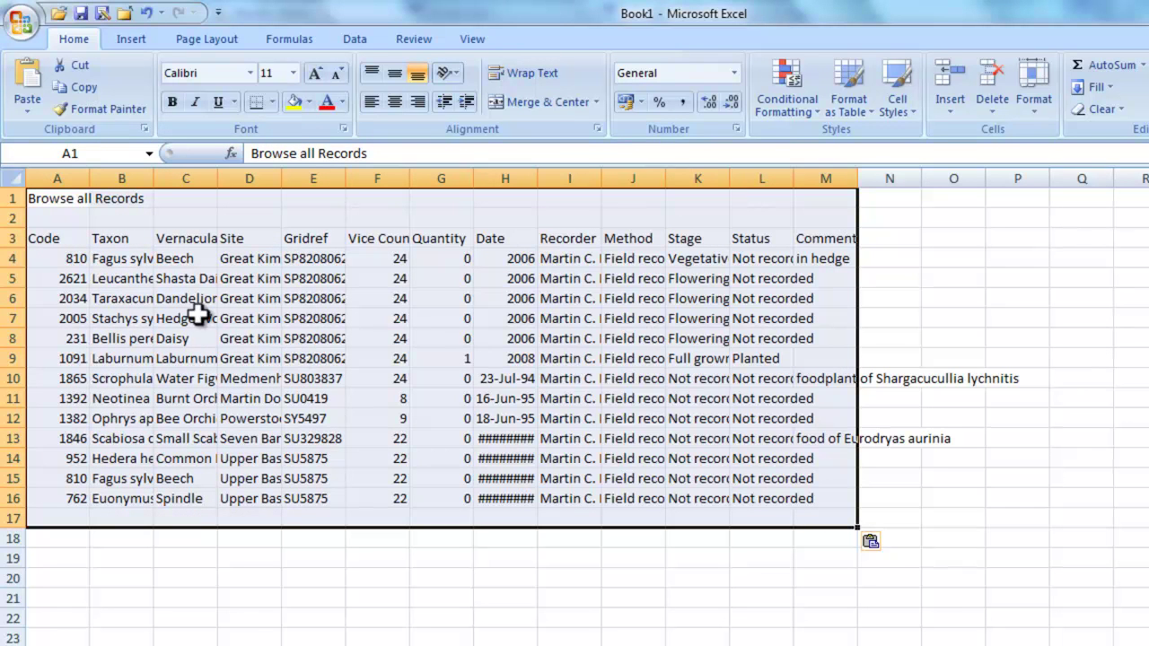
click(41, 201)
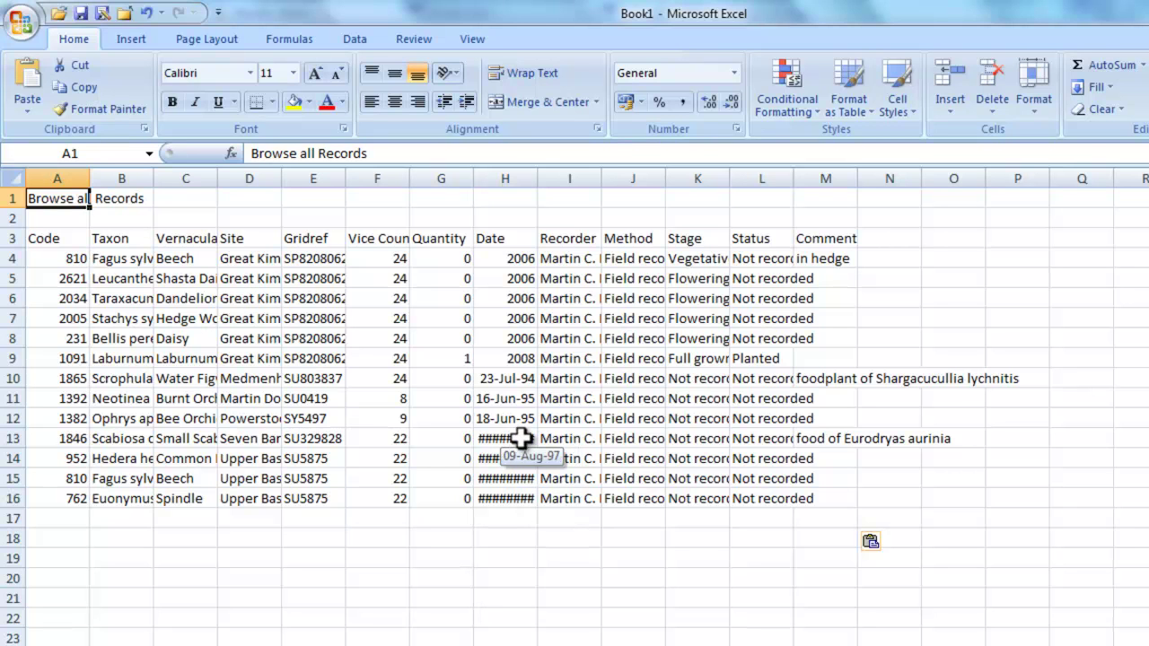
Step: Widen column H so the dates display, then close Excel without saving
double_click(536, 179)
drag(538, 180, 582, 180)
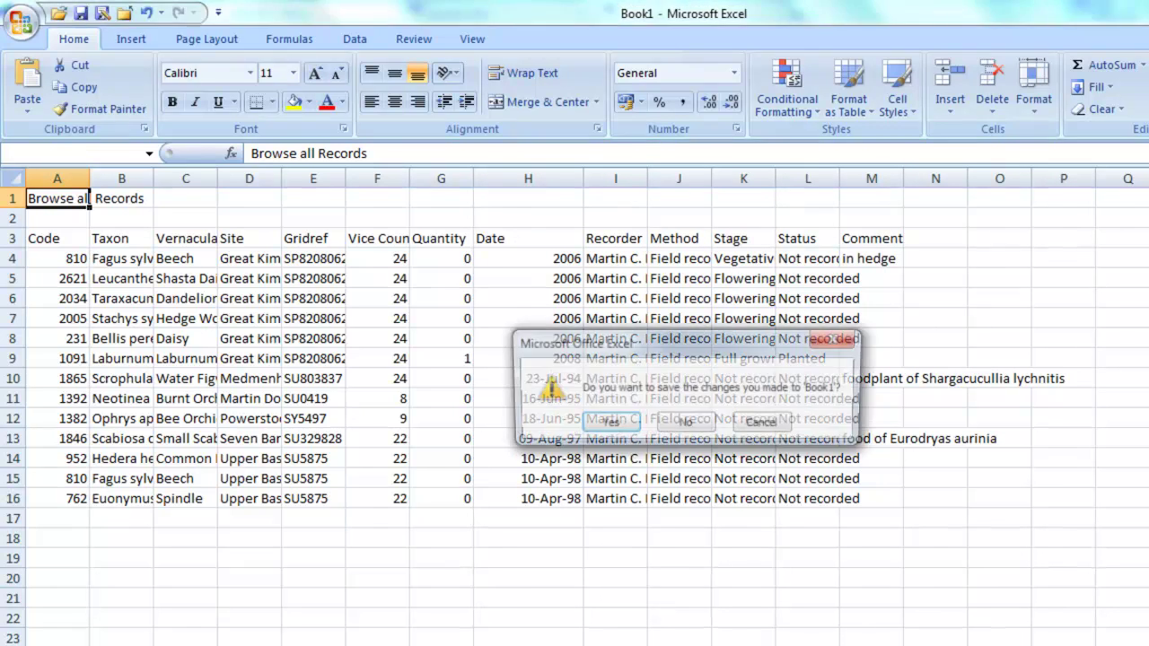
key(alt+Tab)
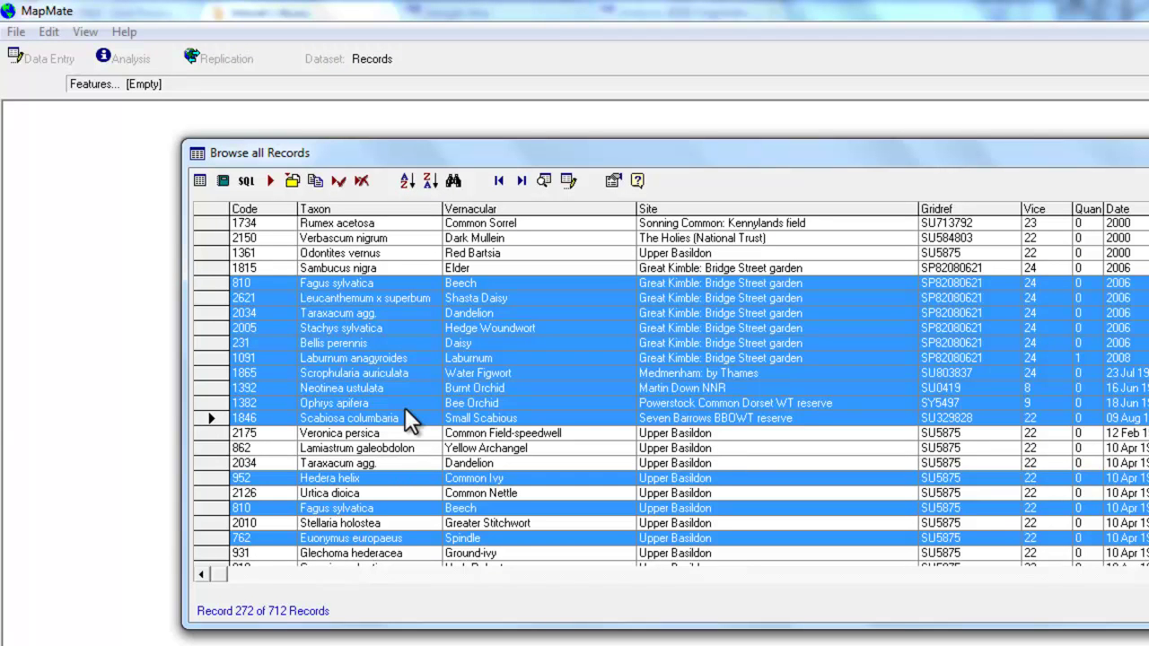
Step: Copy the selected records and paste them into a new Word 2007 document
click(314, 180)
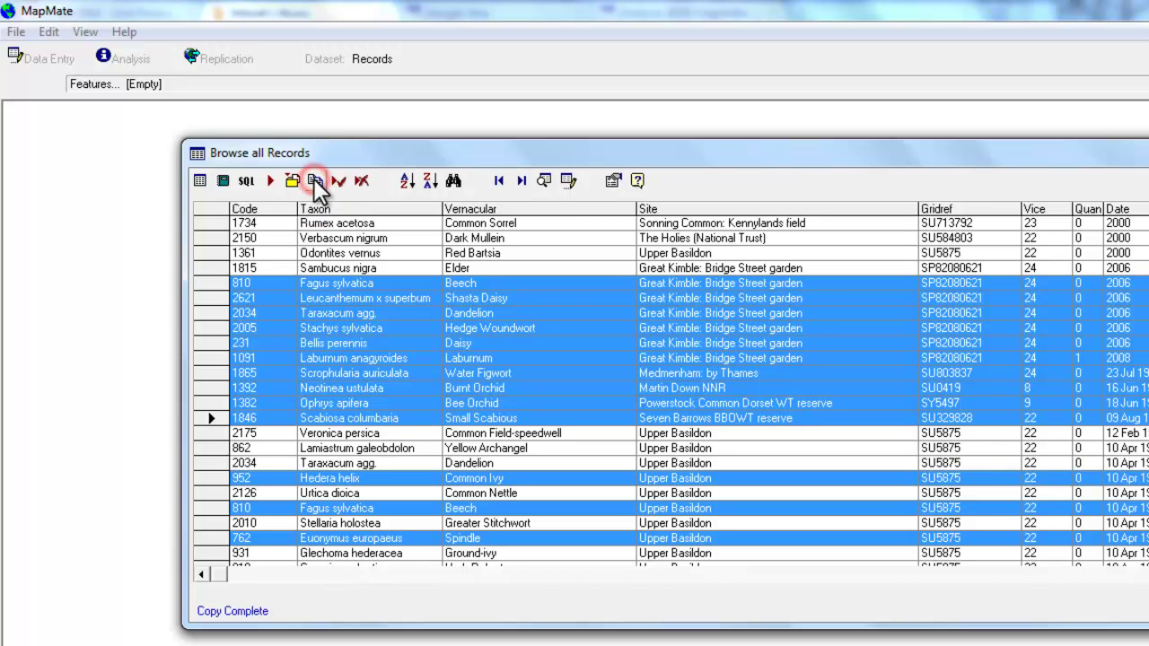
key(super)
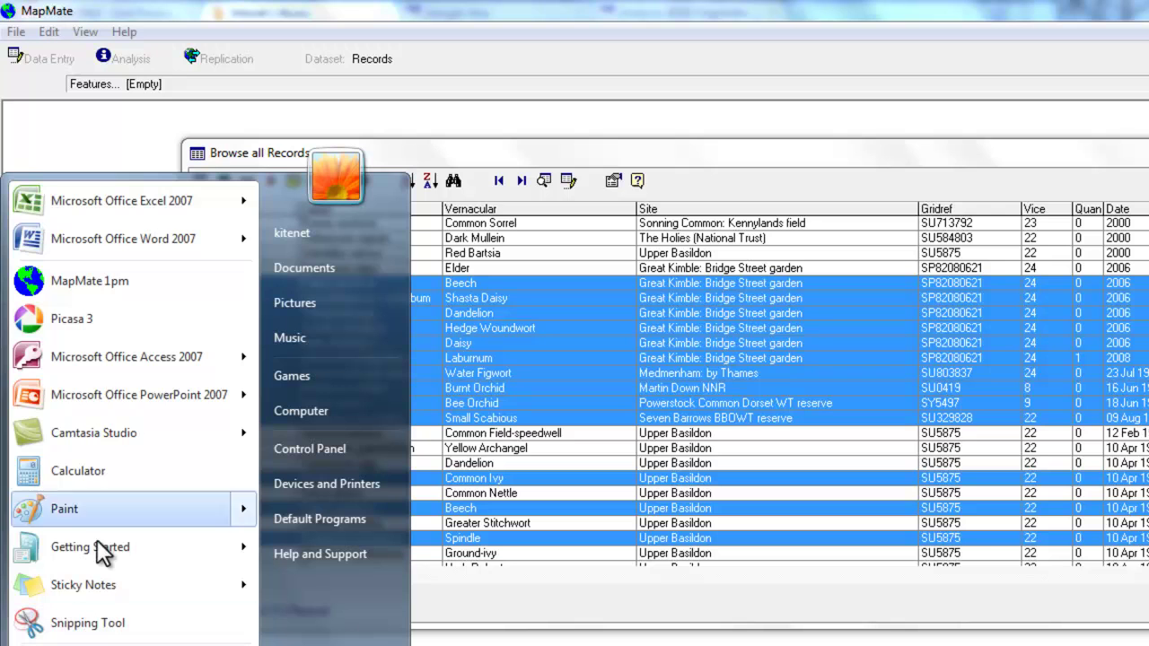
click(96, 239)
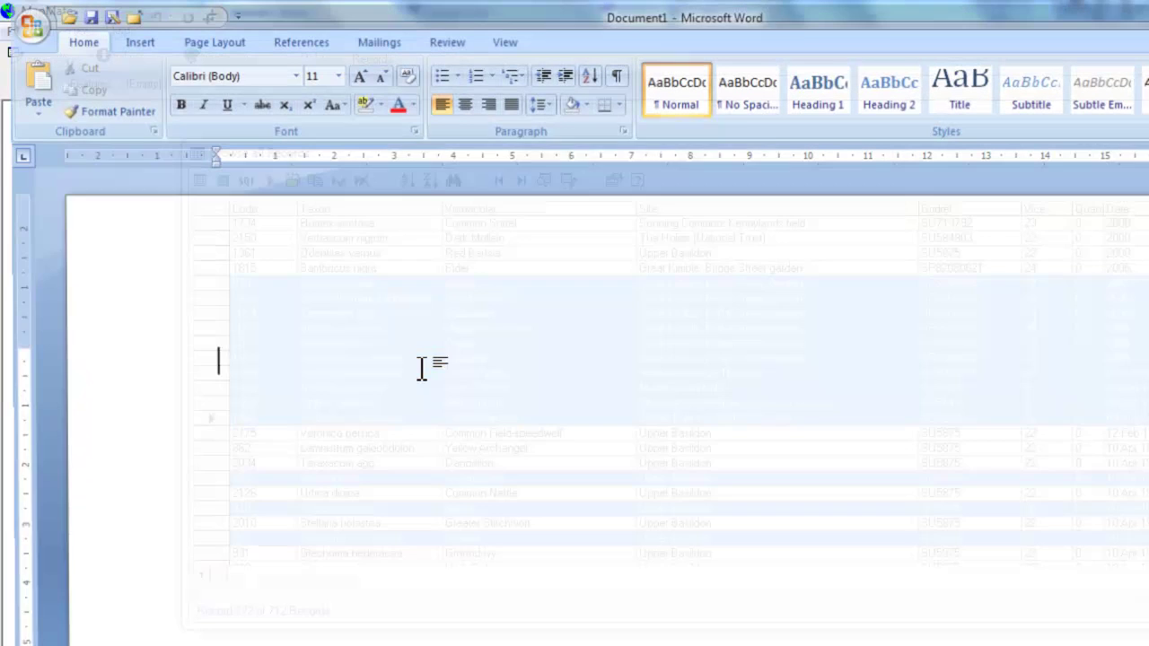
right_click(299, 352)
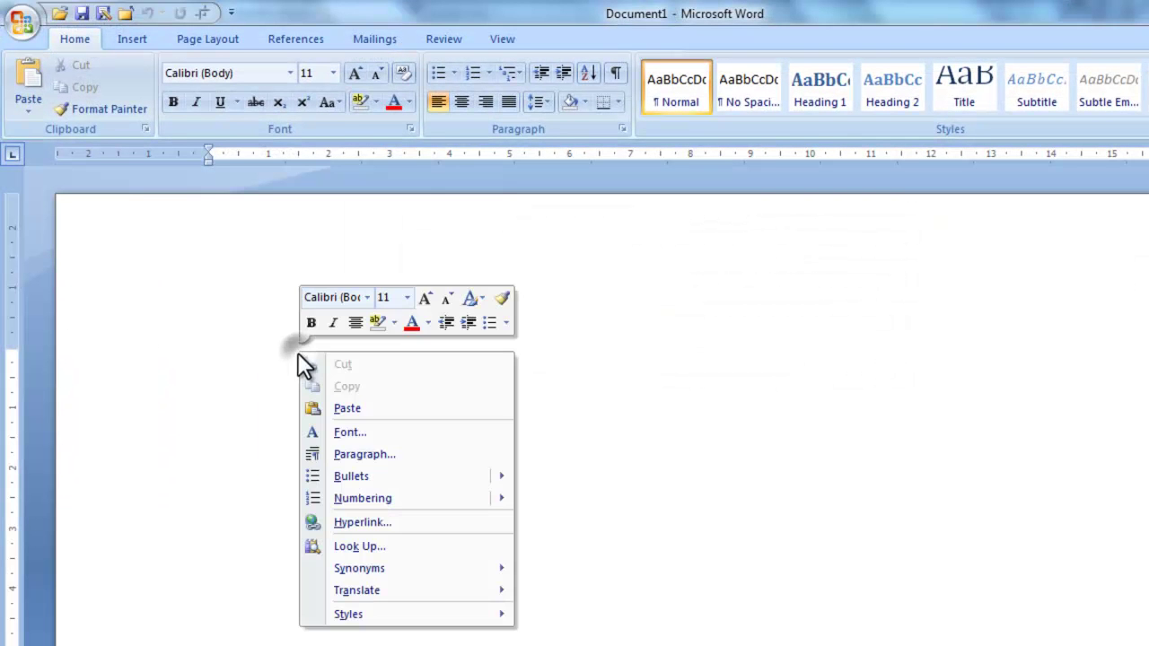
click(388, 405)
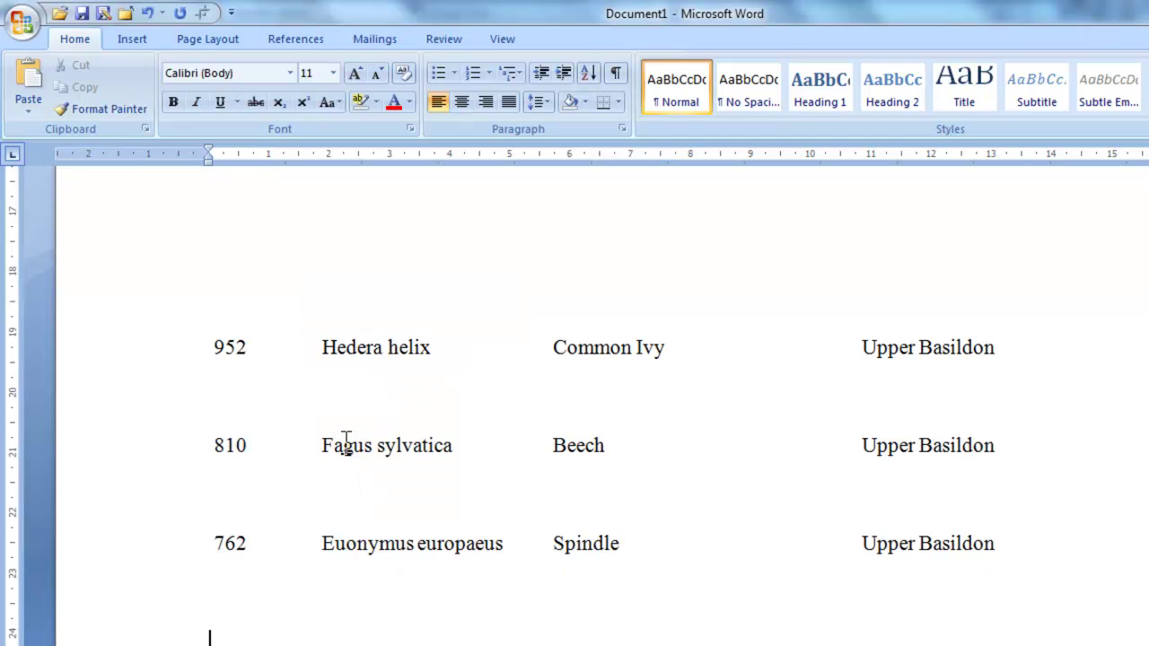
scroll(347, 441, up, 5)
scroll(347, 441, up, 10)
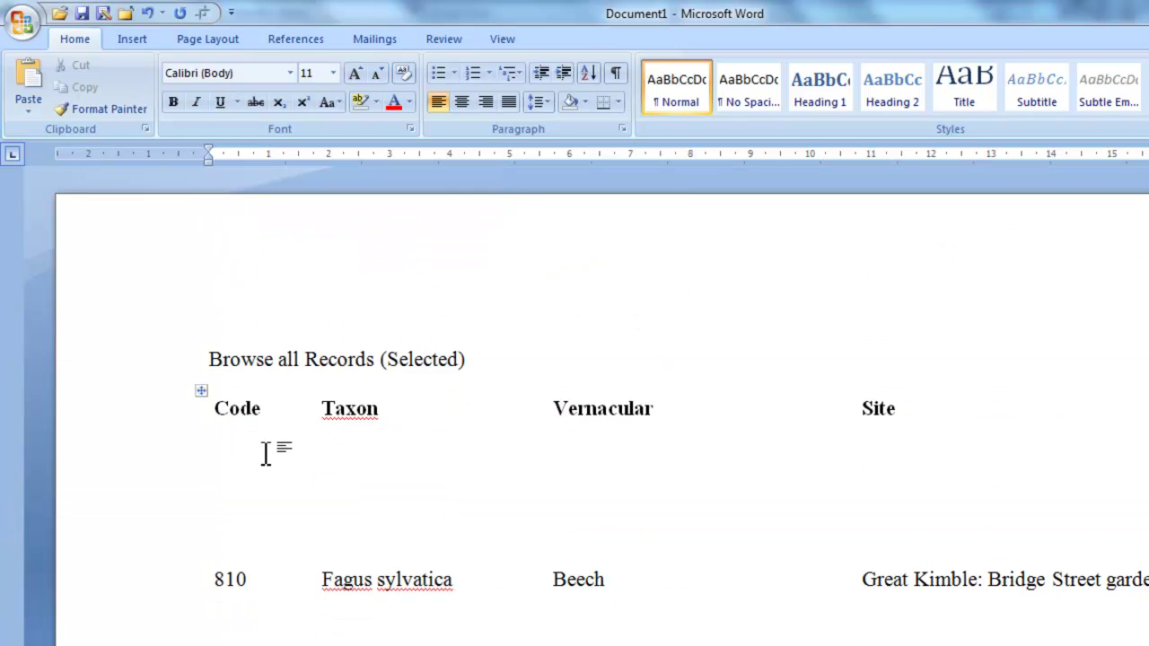
Step: Apply a bordered grid table style to the pasted table
click(199, 393)
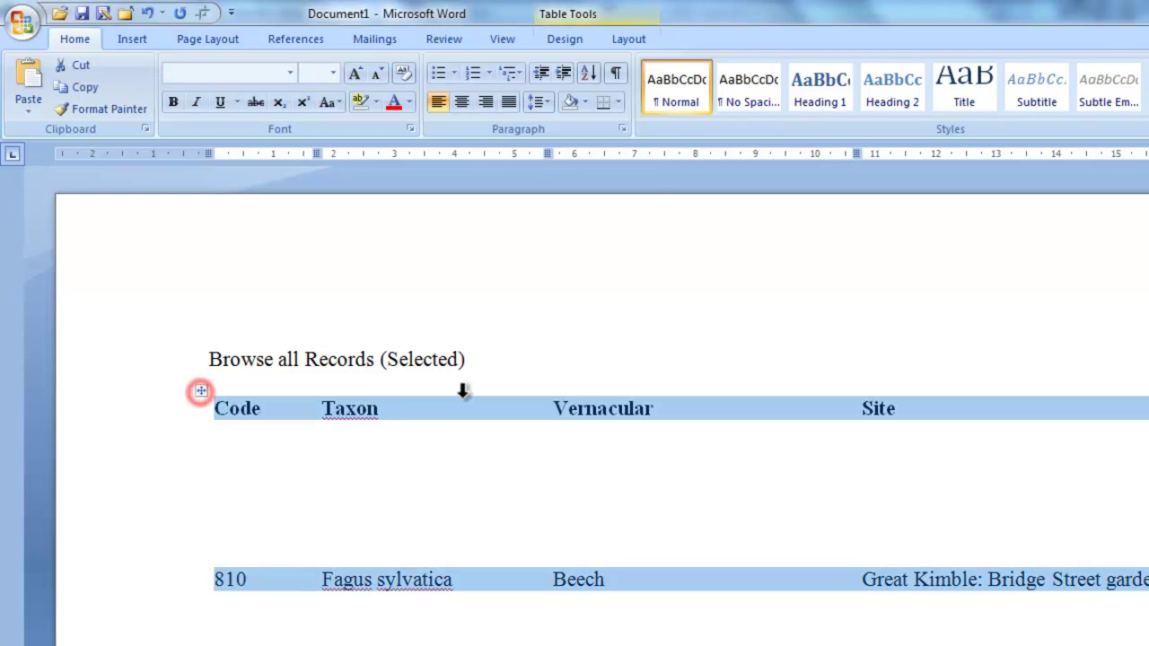
click(567, 38)
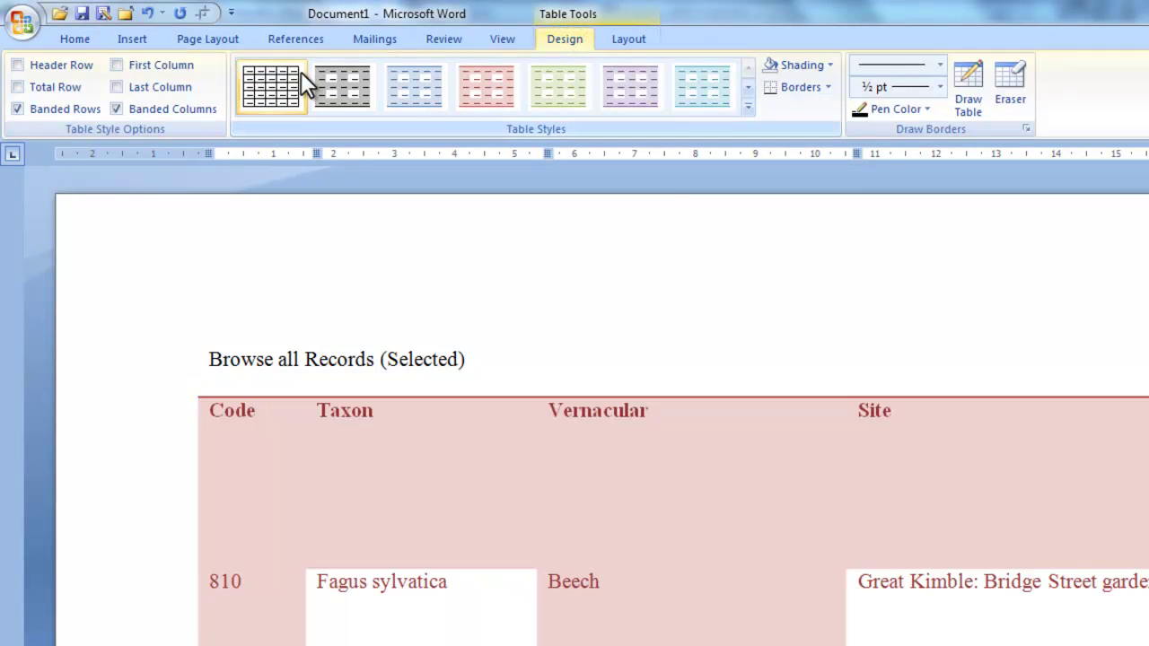
click(256, 89)
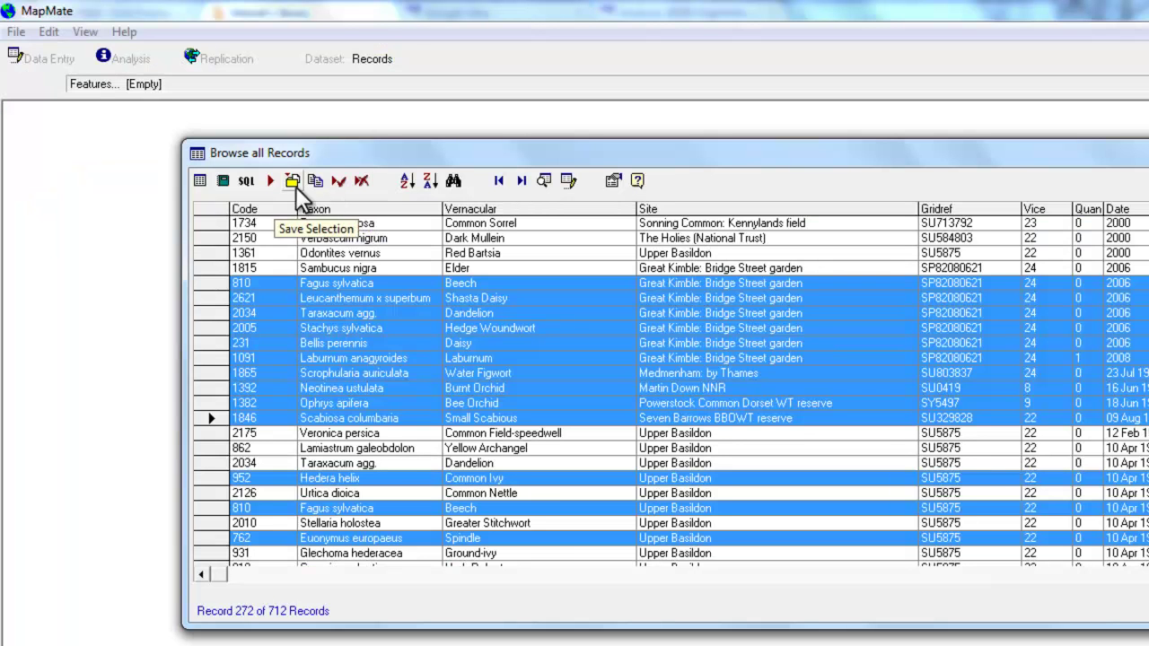
Step: Clear the selection, re-run the query, view its SQL design, then return to the results
click(359, 182)
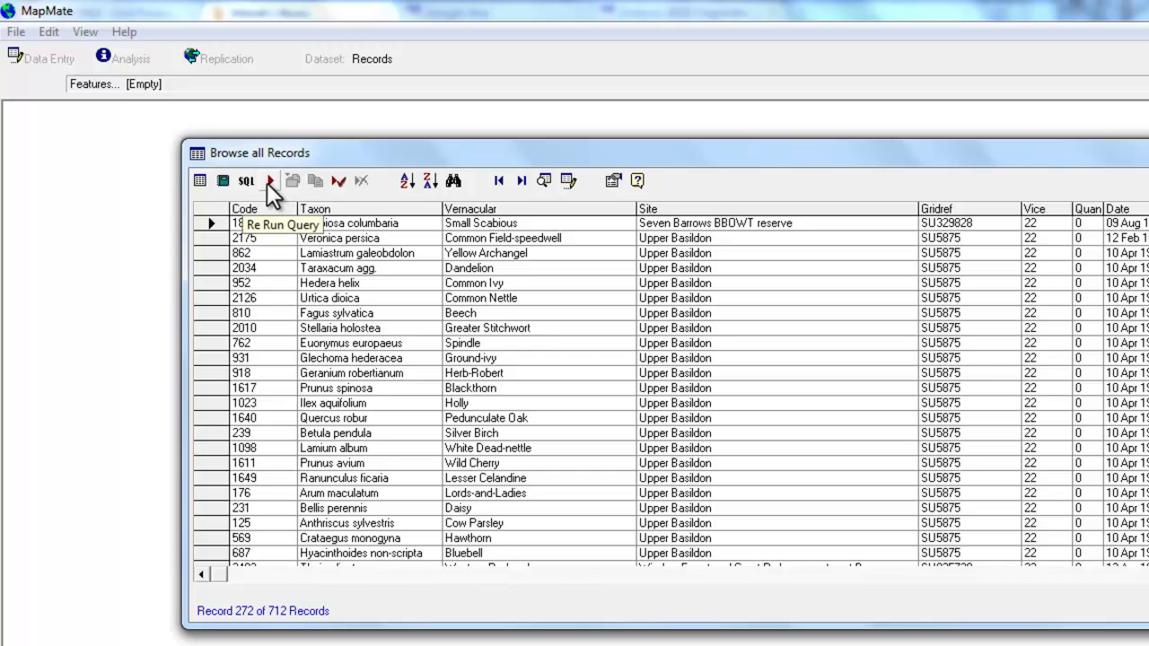
click(269, 182)
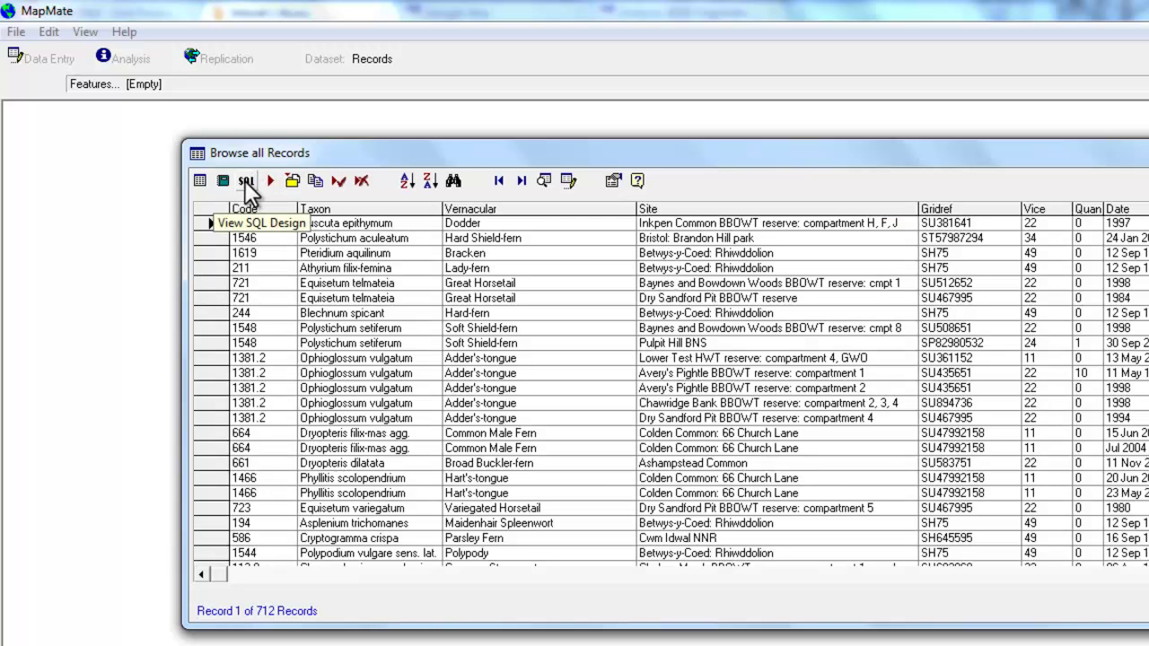
click(245, 180)
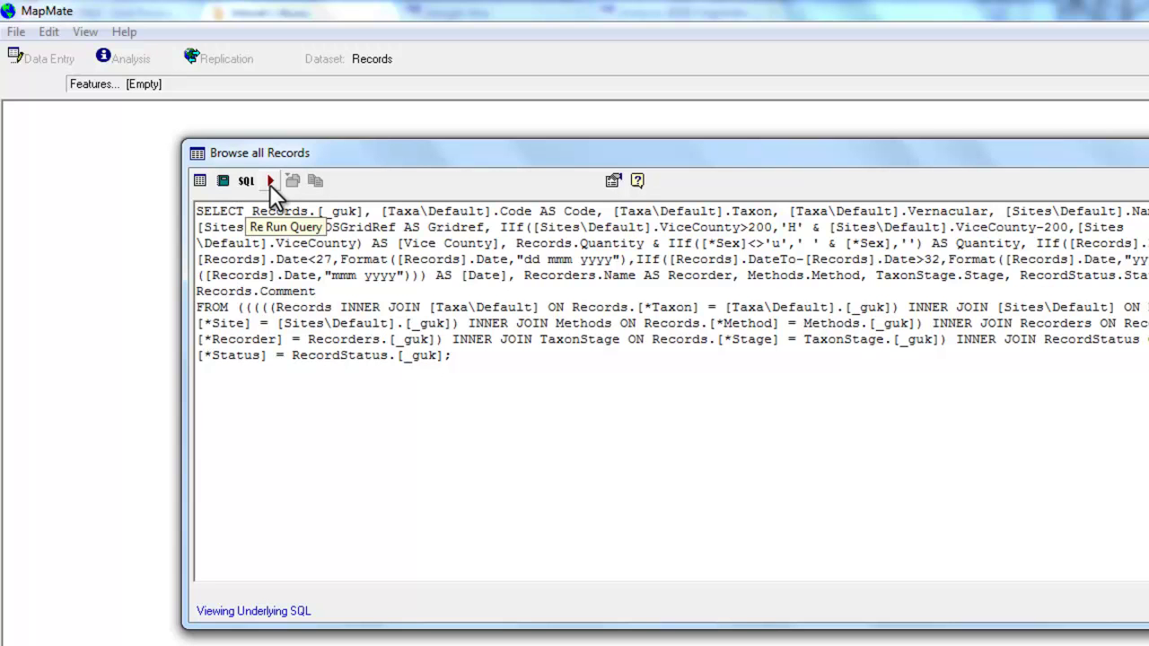
click(199, 183)
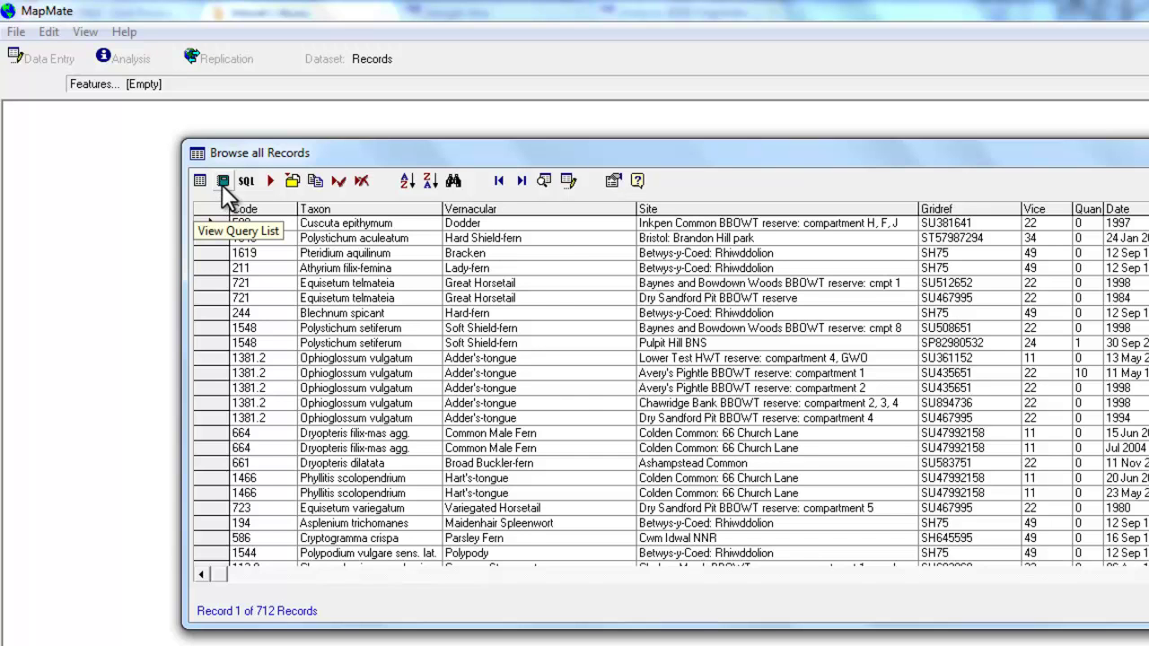
click(222, 182)
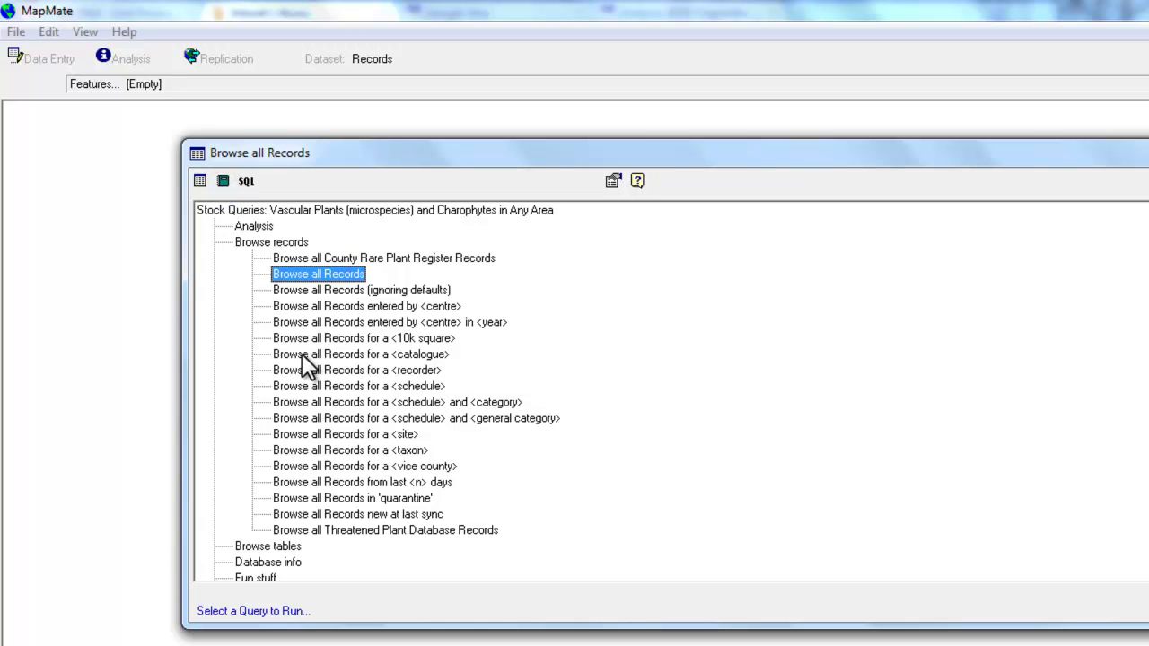
double_click(322, 274)
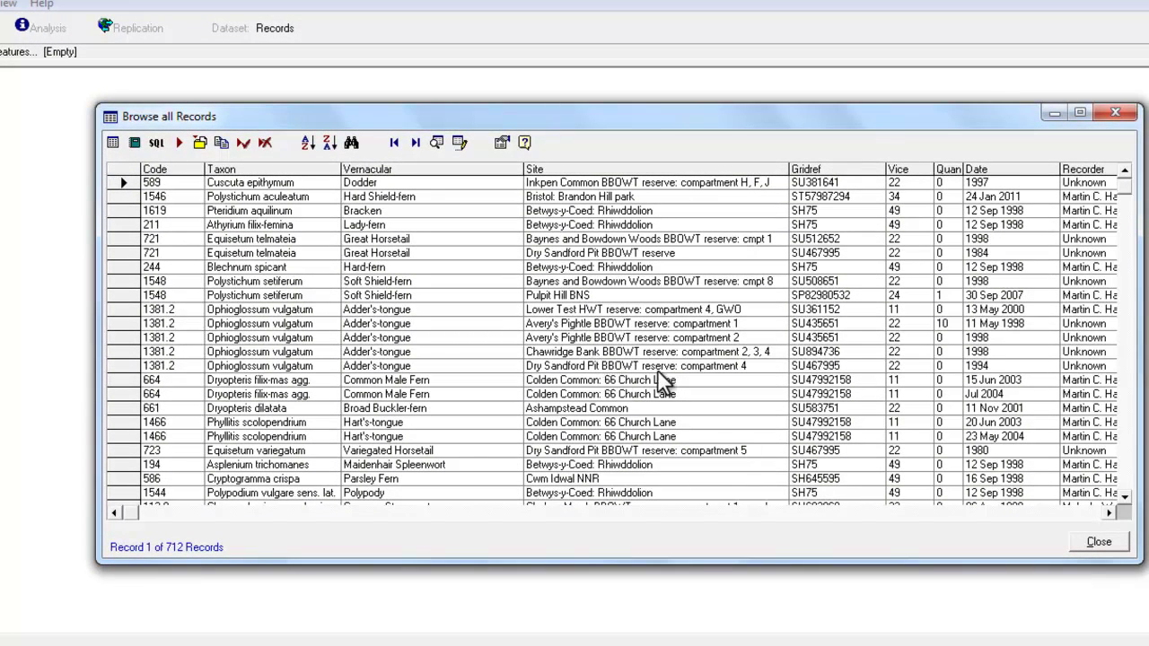
click(1098, 542)
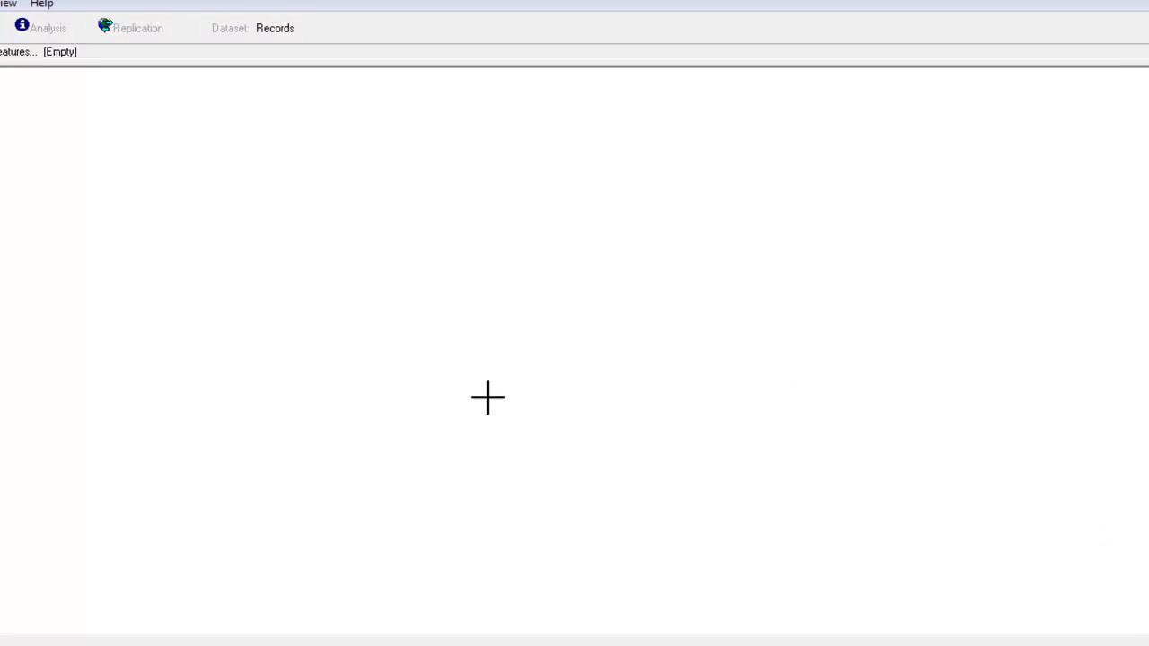
click(53, 30)
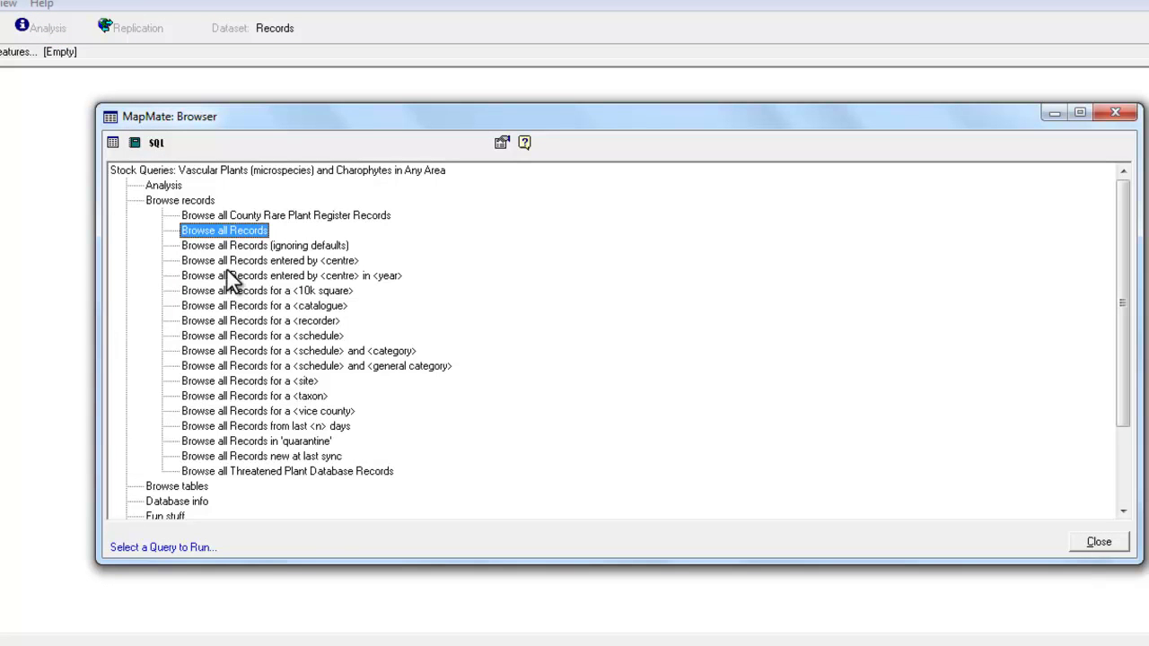
double_click(226, 230)
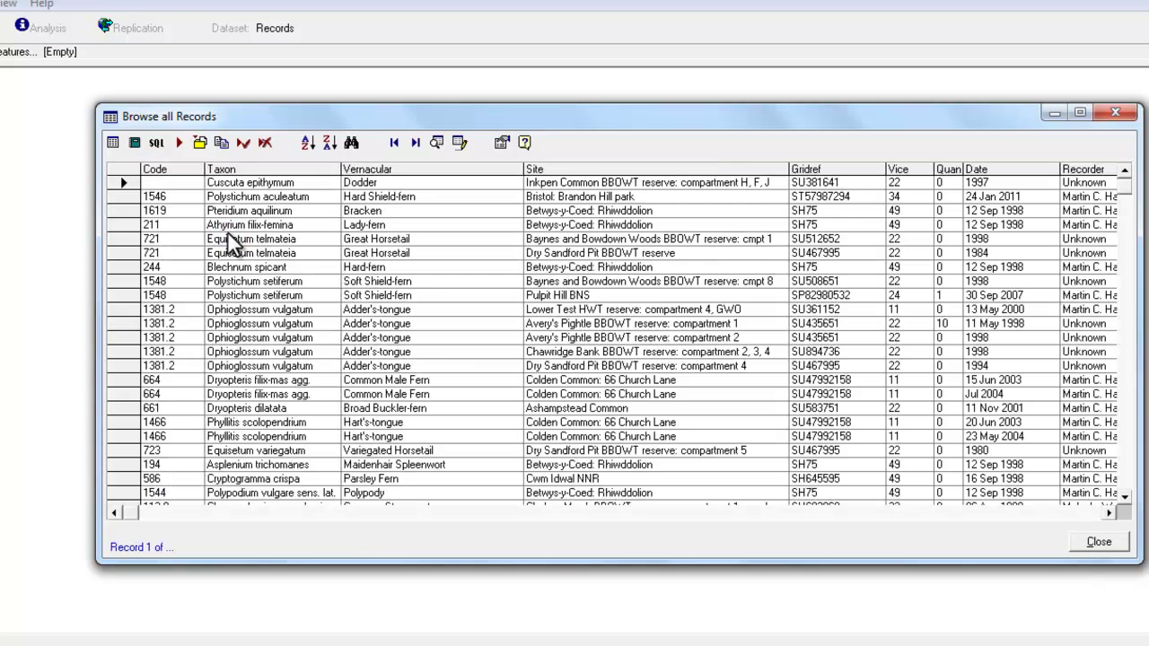
click(134, 144)
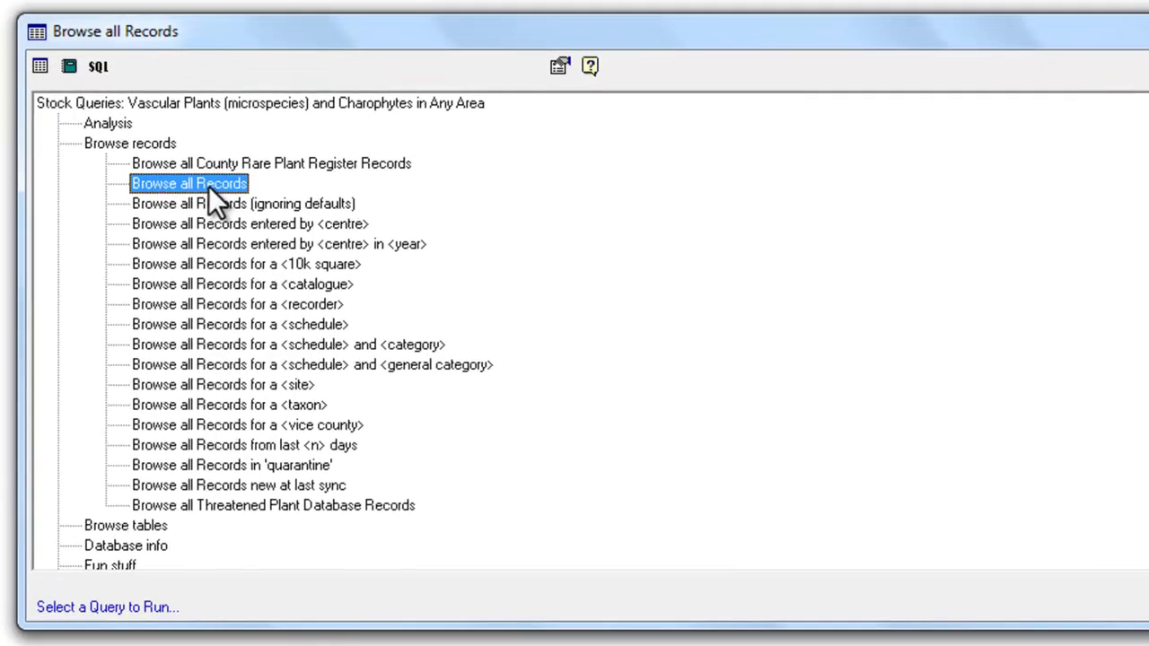
double_click(225, 231)
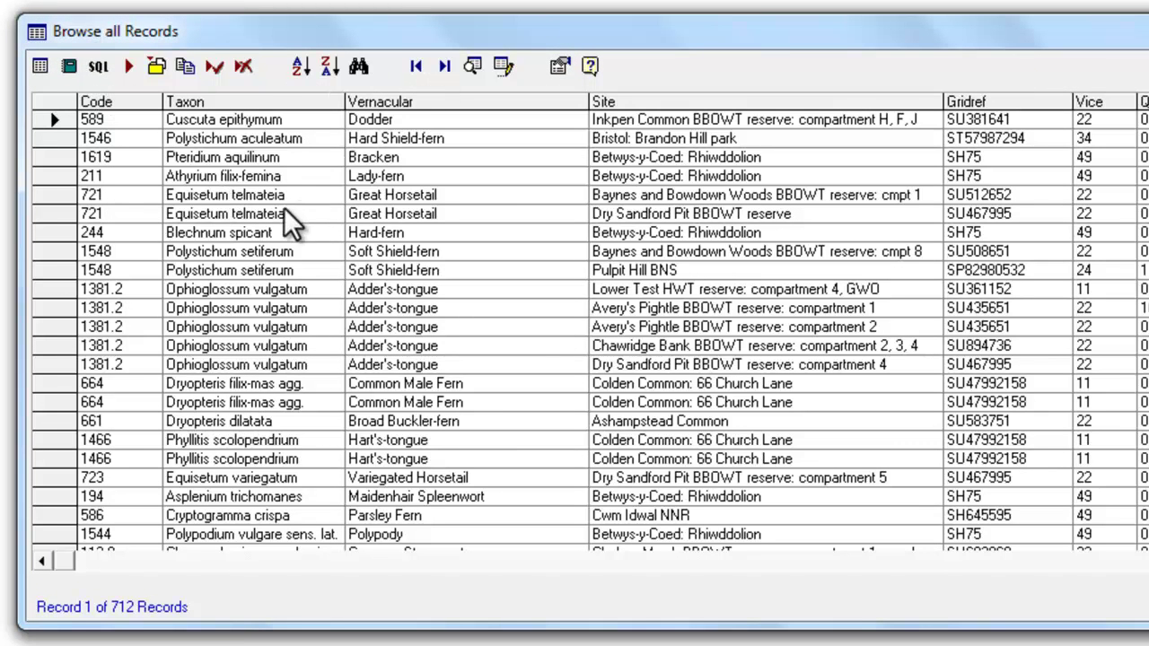
Step: Select row 244 (Blechnum spicant) and bring up its record context menu
click(56, 231)
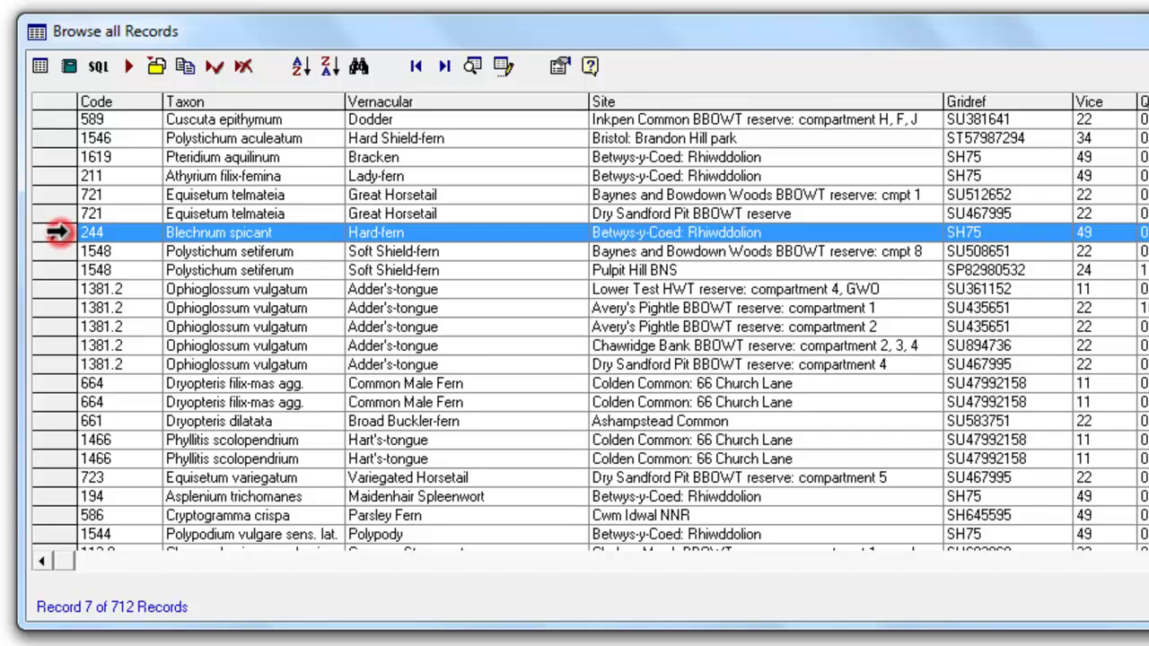
right_click(249, 231)
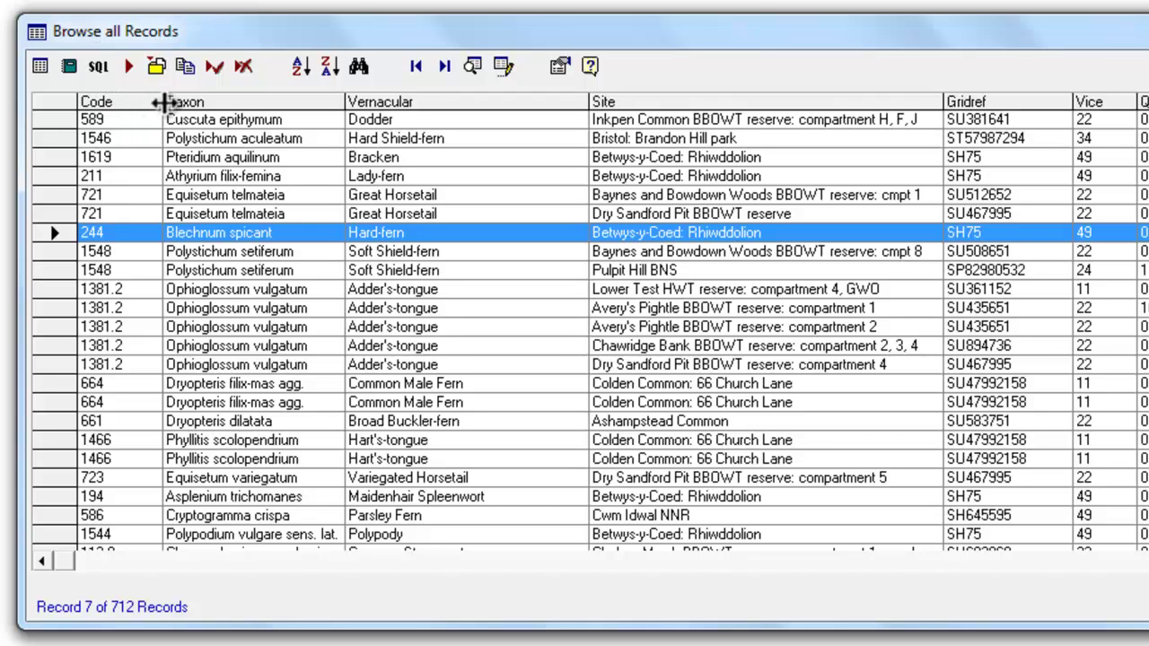
Step: Widen Code, narrow Taxon, and pull Code's left edge right to expose the hidden _guk column
drag(164, 101, 203, 102)
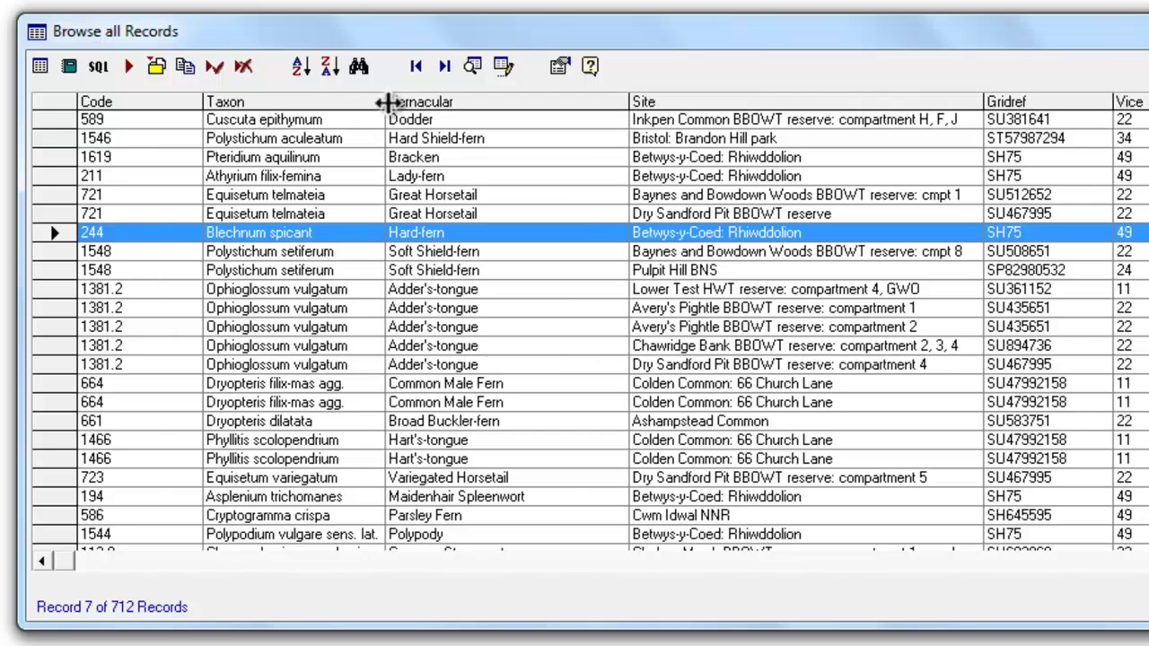
drag(385, 101, 352, 102)
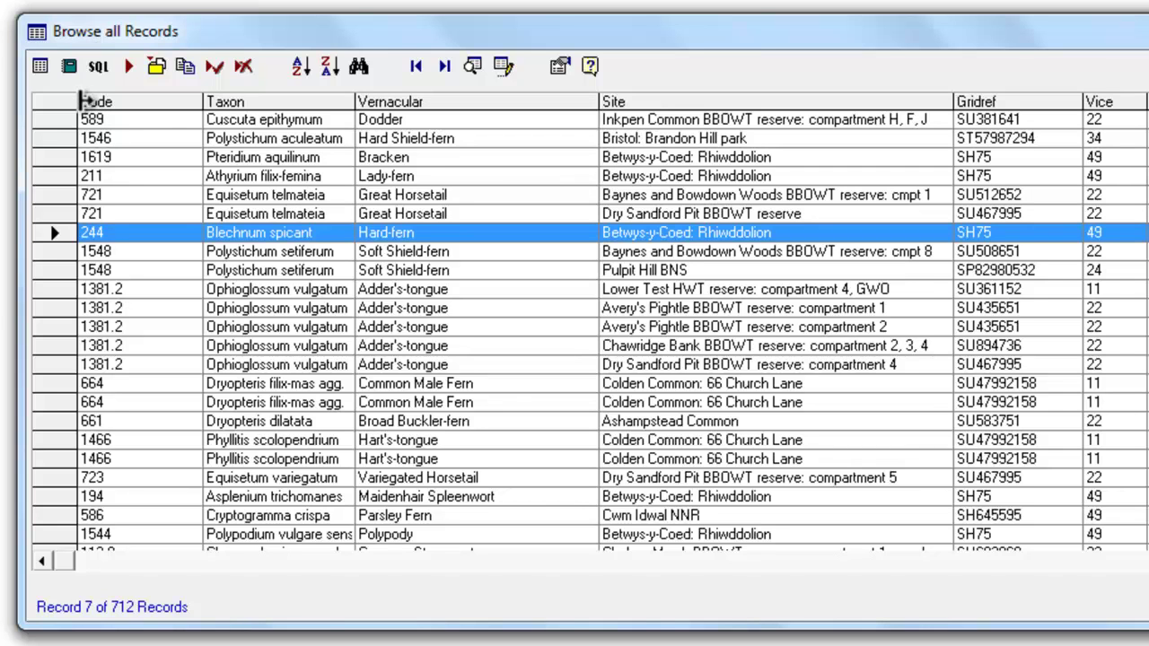
drag(82, 101, 192, 101)
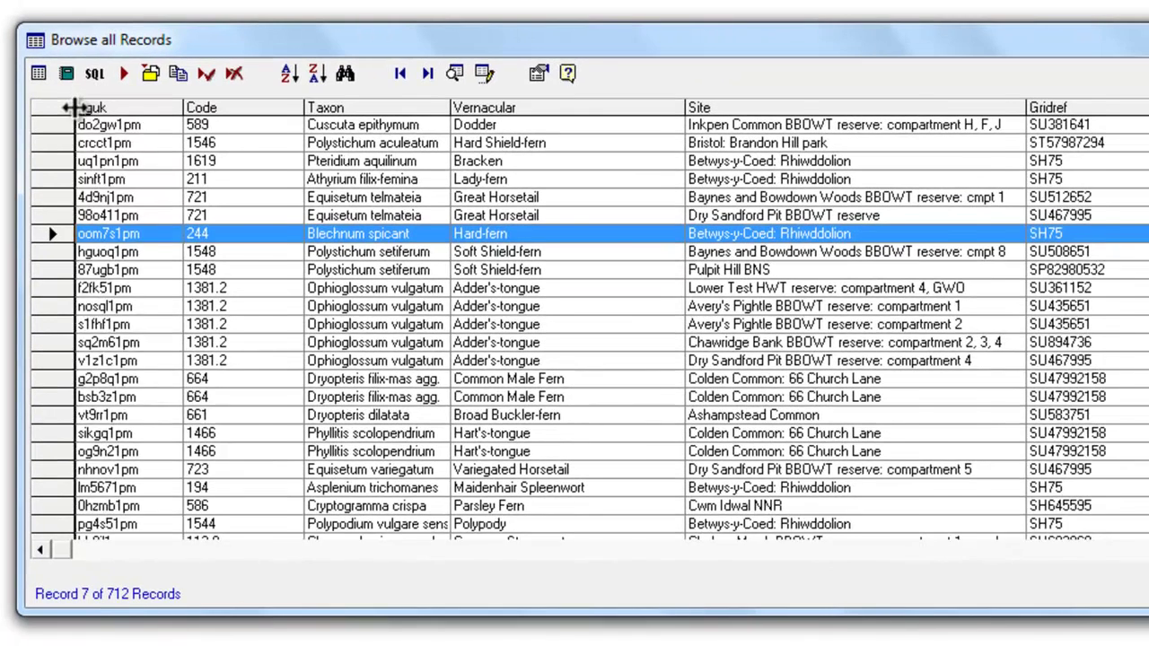
scroll(762, 418, right, 1)
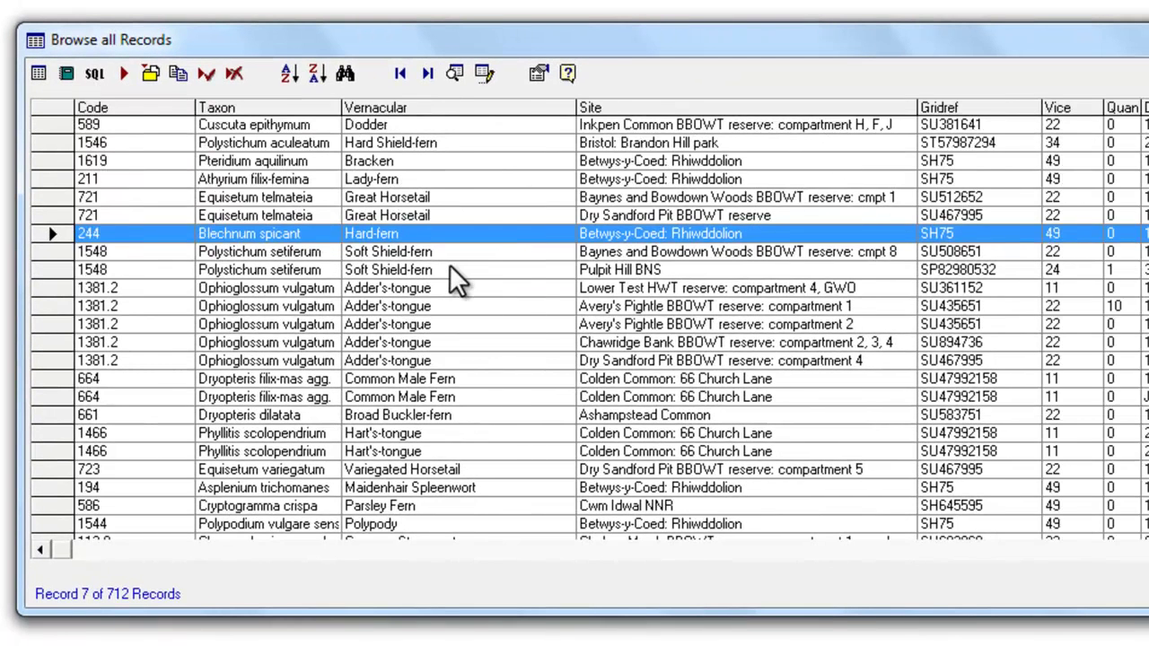